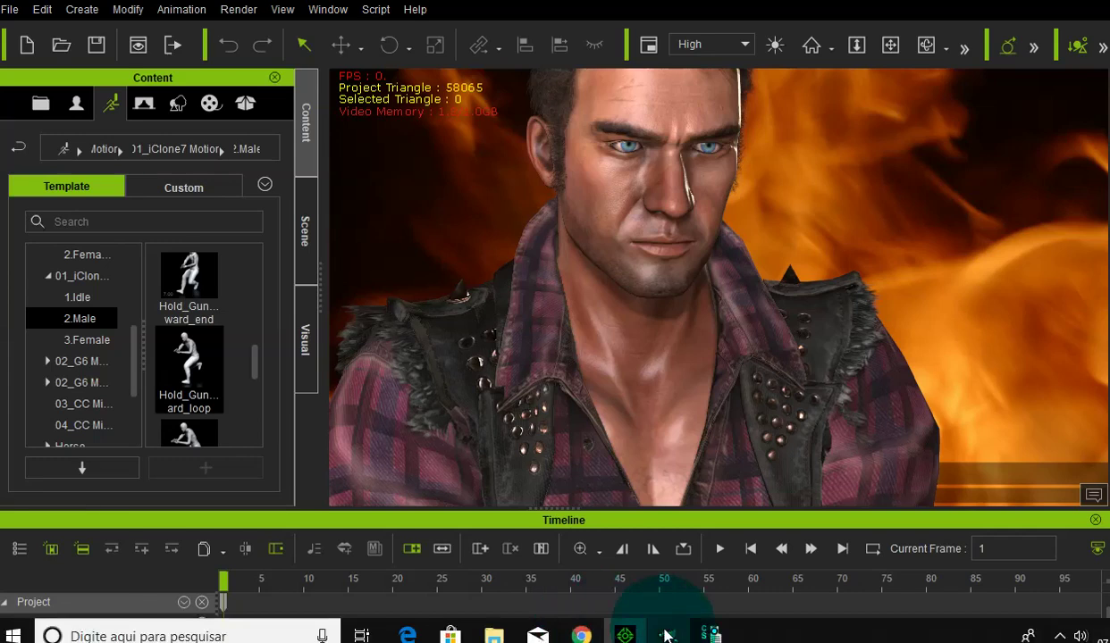
# View the Dead Rising 4 wallpaper in GIMP, and play the Dead Rising 4 gameplay trailer on YouTube in theater mode
pyautogui.click(667, 635)
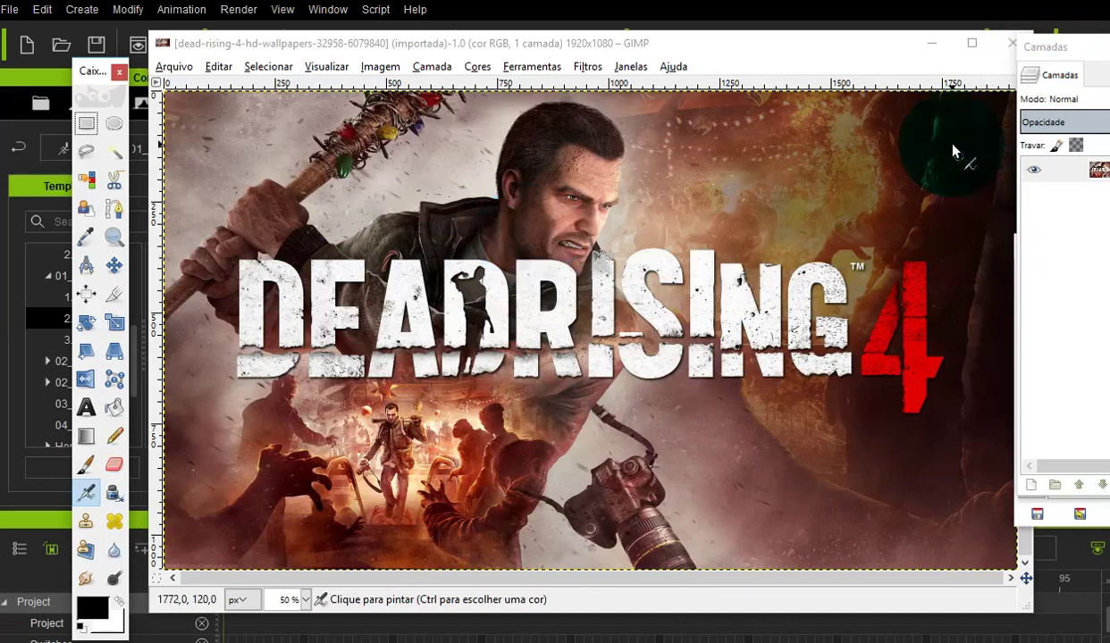
pyautogui.hotkey('alt', 'Tab')
pyautogui.hotkey('alt', 'Tab')
pyautogui.hotkey('alt', 'Tab')
pyautogui.hotkey('alt', 'Tab')
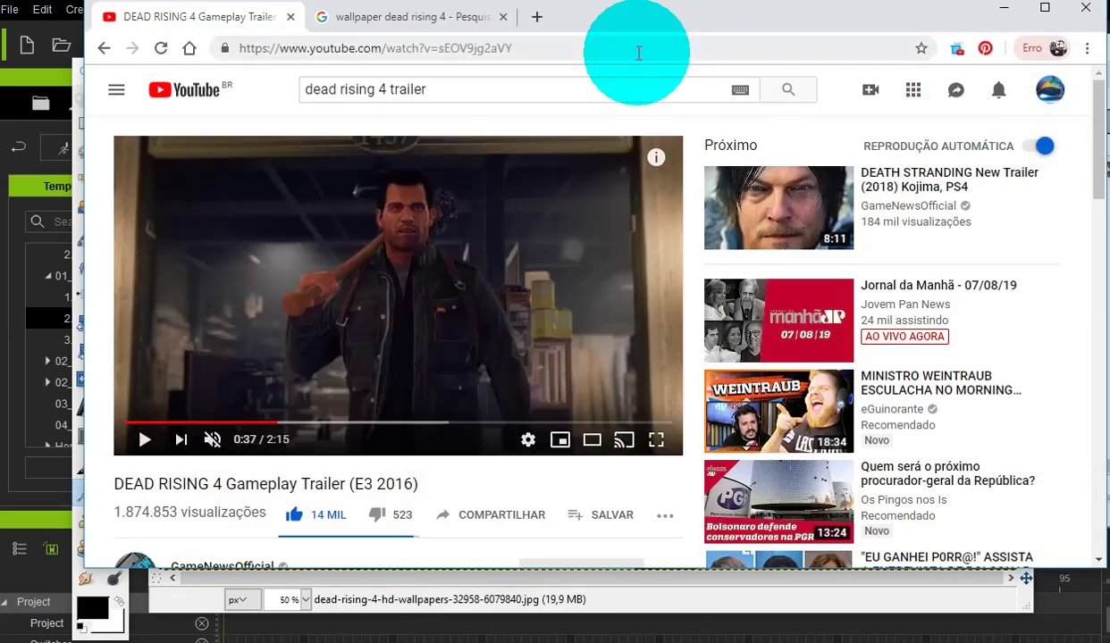
pyautogui.click(594, 442)
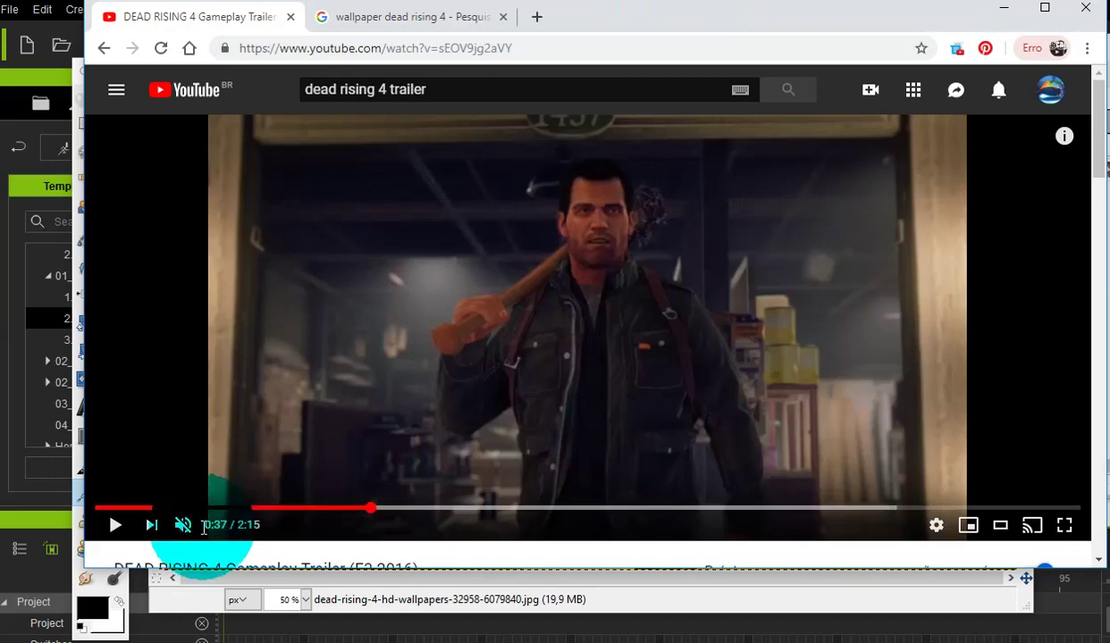
pyautogui.click(115, 528)
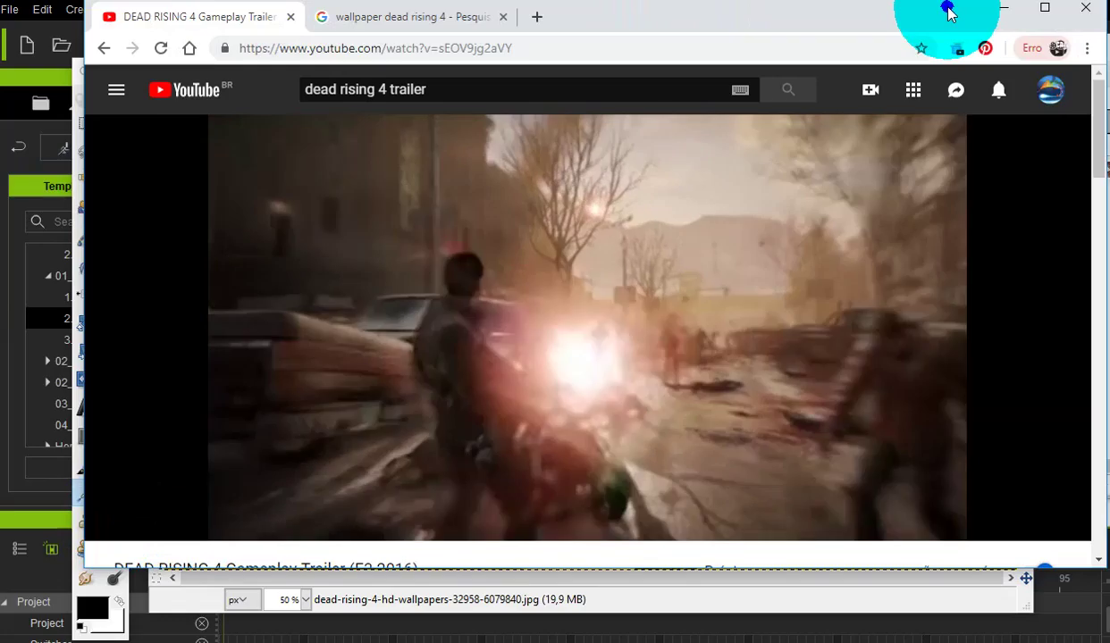
pyautogui.doubleClick(949, 11)
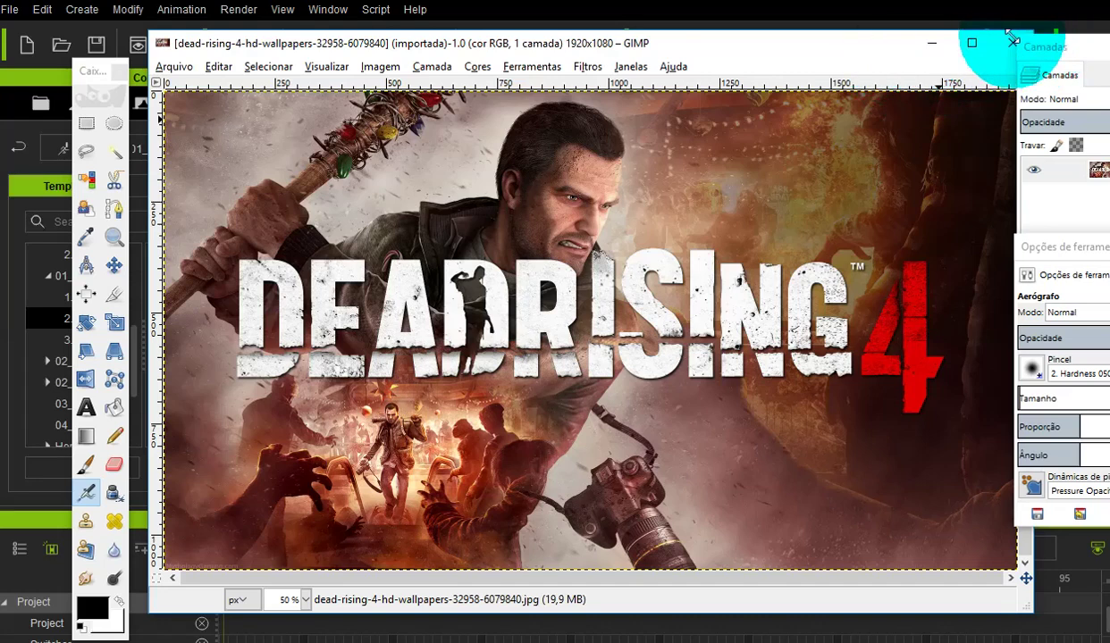
# Switch back to iClone and start a new, empty project
pyautogui.click(1007, 44)
pyautogui.click(725, 46)
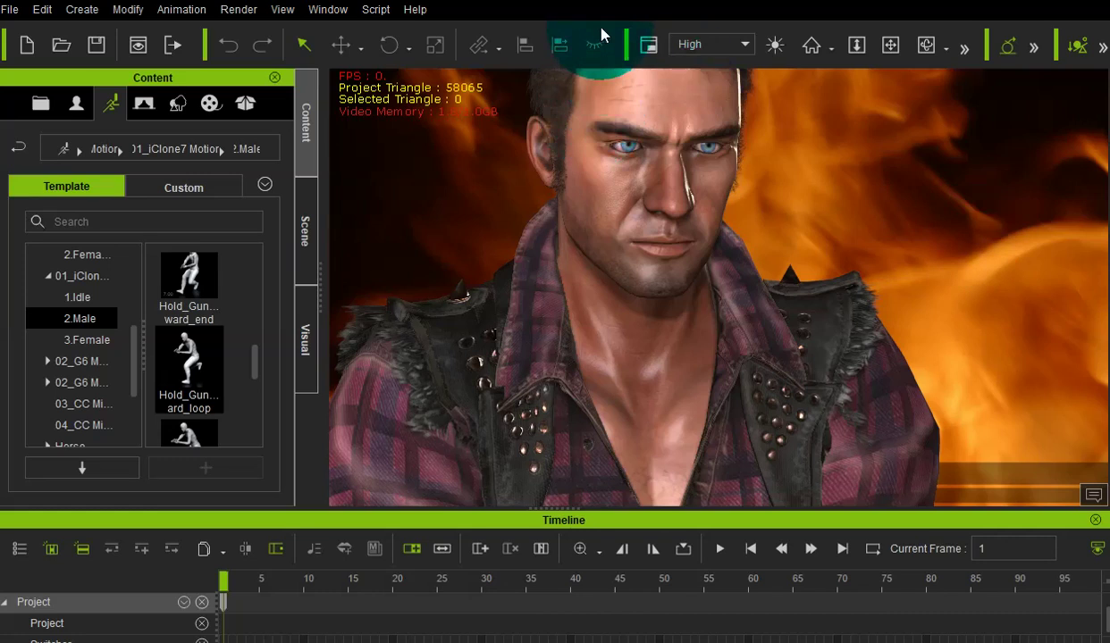
pyautogui.click(11, 11)
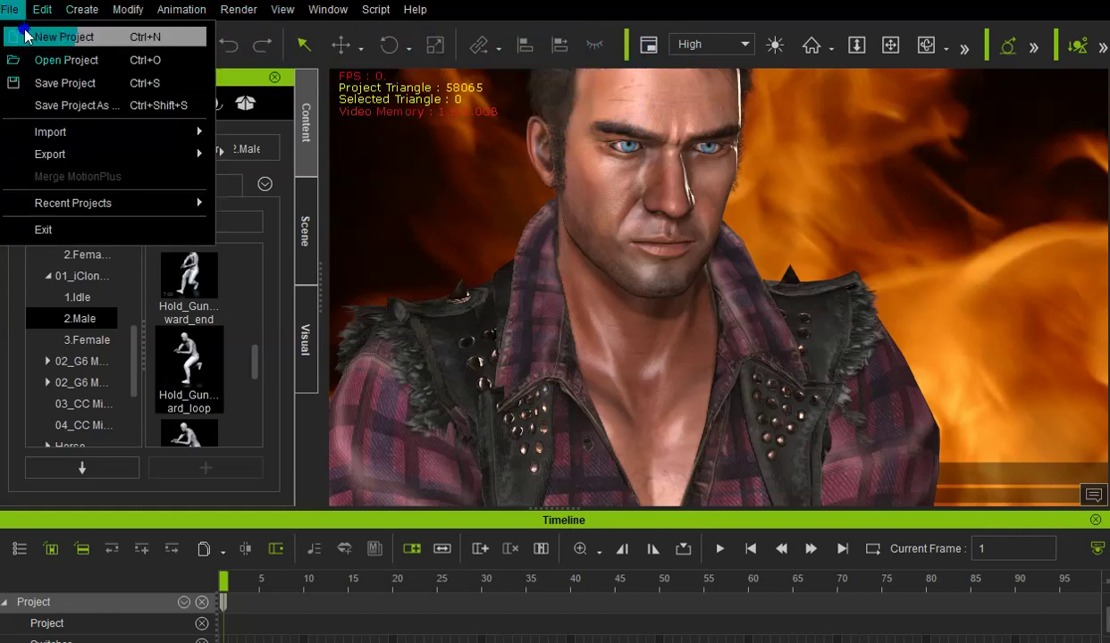
pyautogui.click(27, 37)
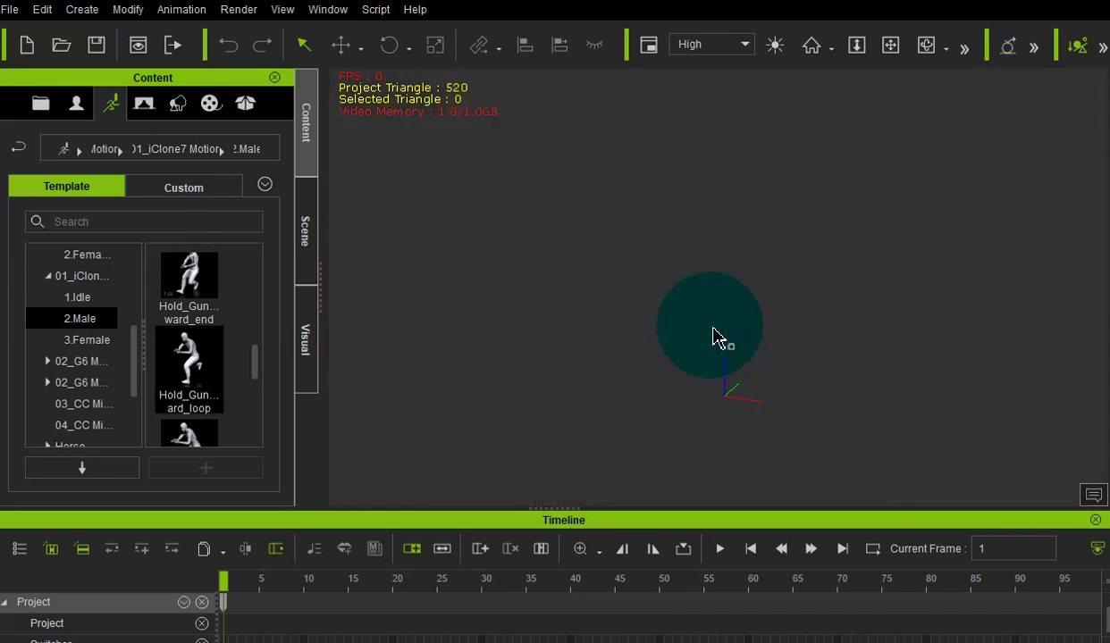
# Load the Slacker_Morph character from the Morph Character avatar templates into the scene
pyautogui.click(167, 191)
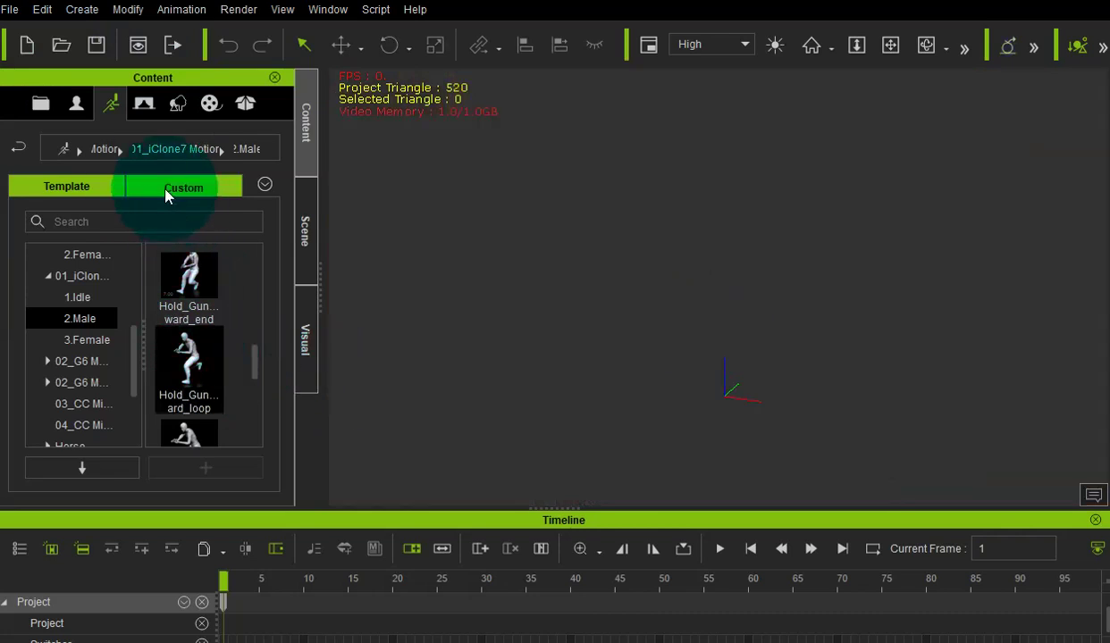
pyautogui.click(66, 186)
pyautogui.click(77, 103)
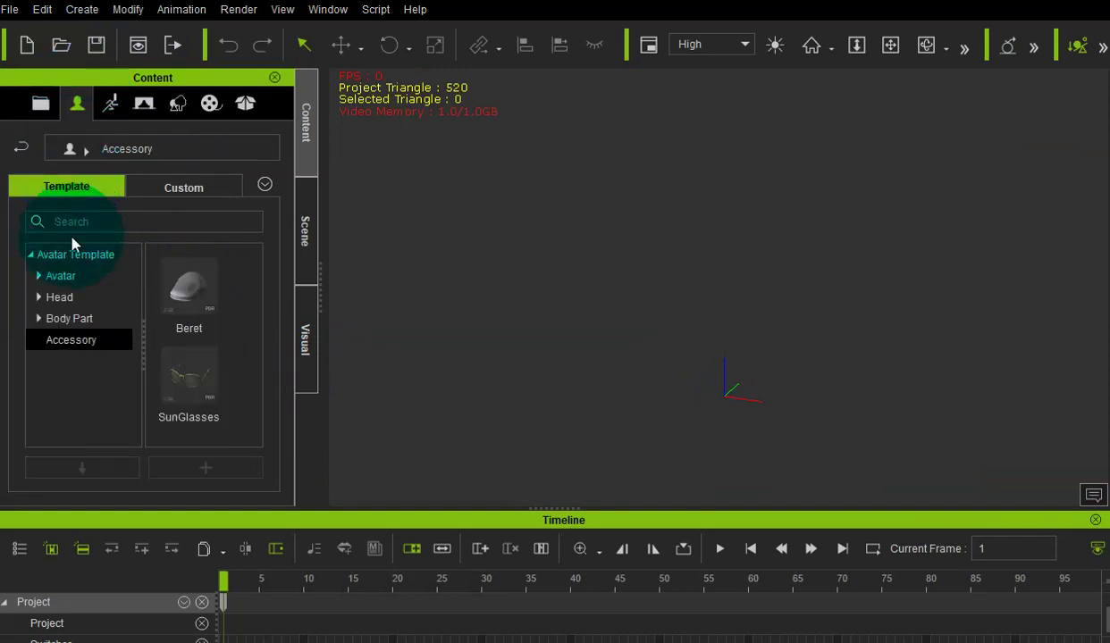
pyautogui.click(50, 279)
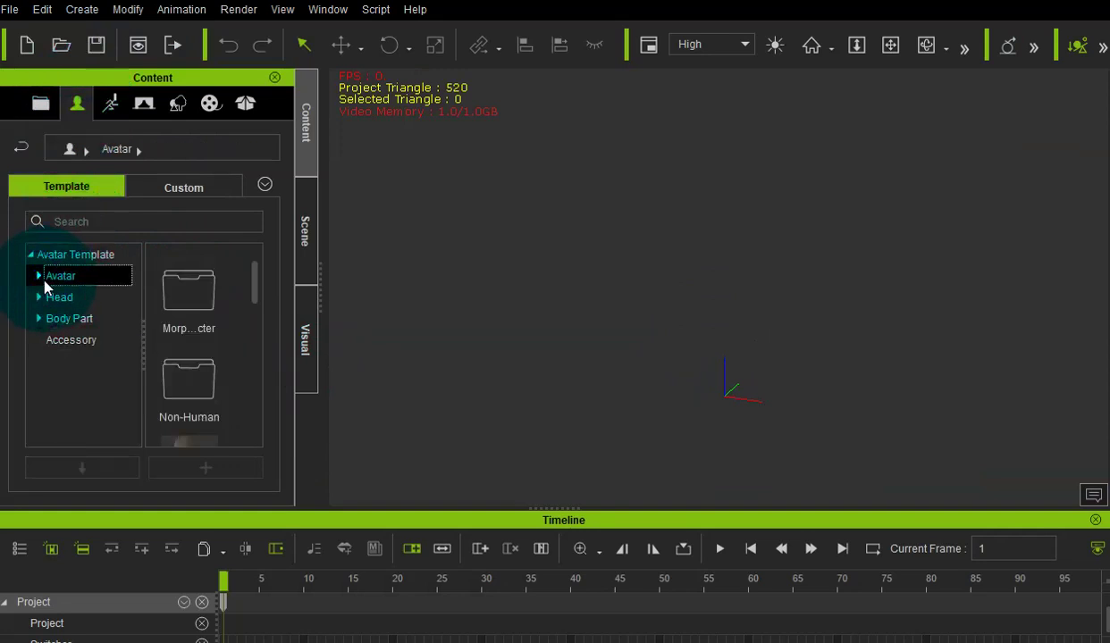
pyautogui.click(40, 278)
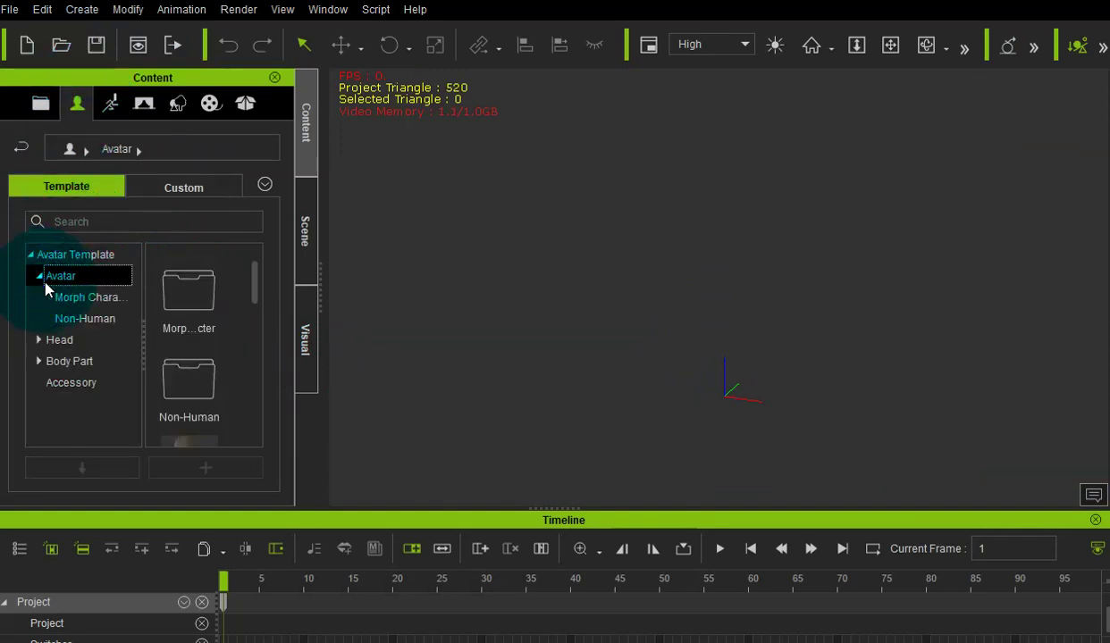
pyautogui.click(88, 299)
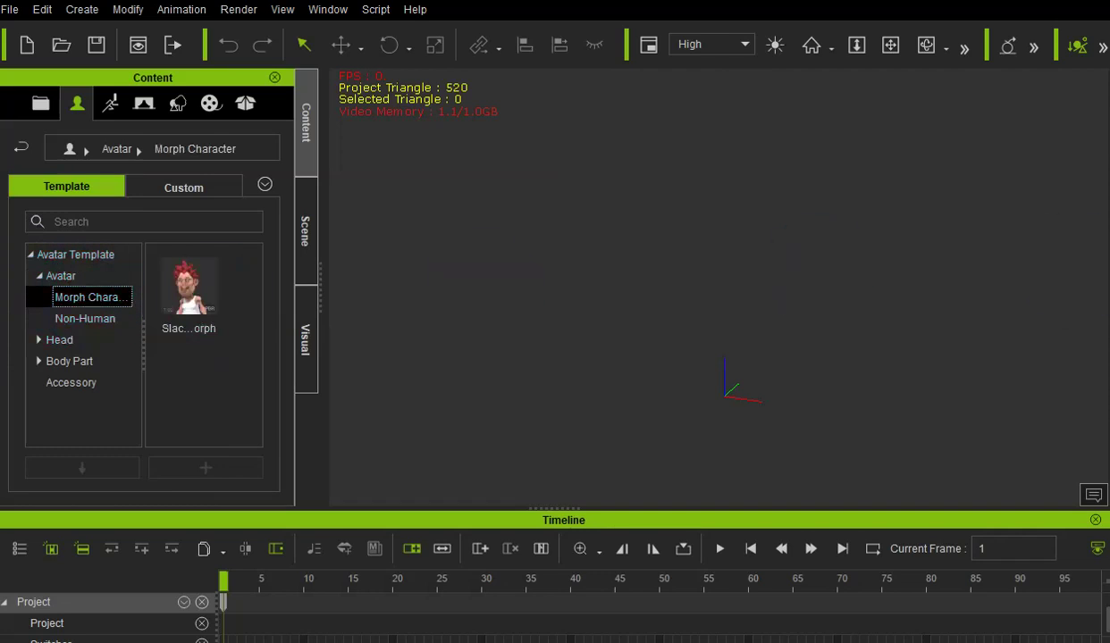
pyautogui.click(414, 344)
pyautogui.doubleClick(188, 293)
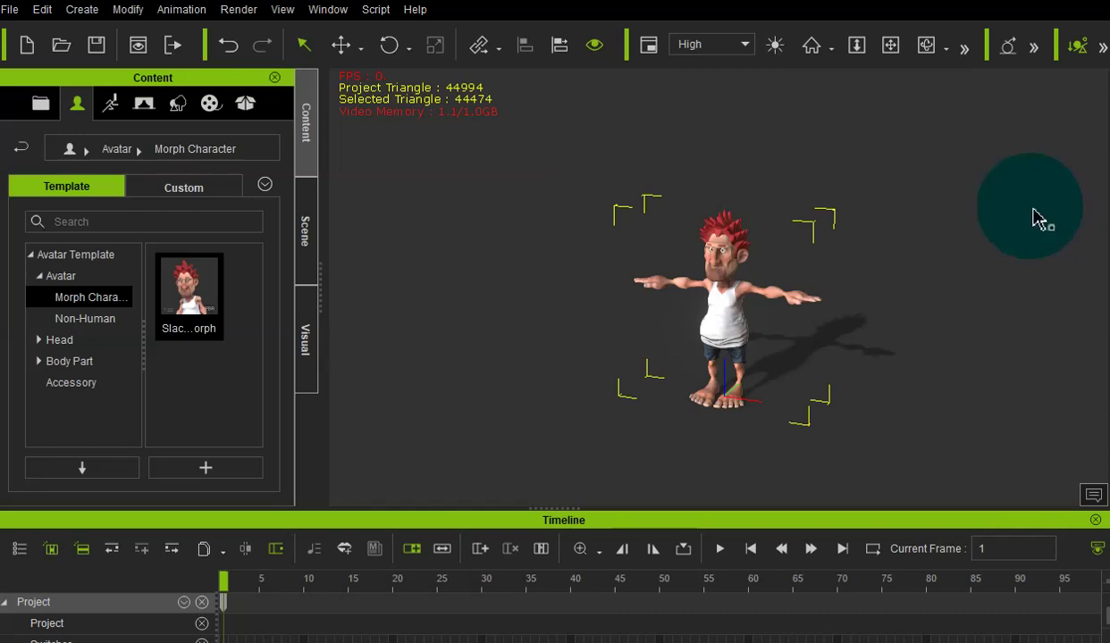
# Open the Morph Animator for the Slacker_Morph character and place its window beside the character
pyautogui.moveTo(1040, 218); pyautogui.dragTo(875, 304, button='right')
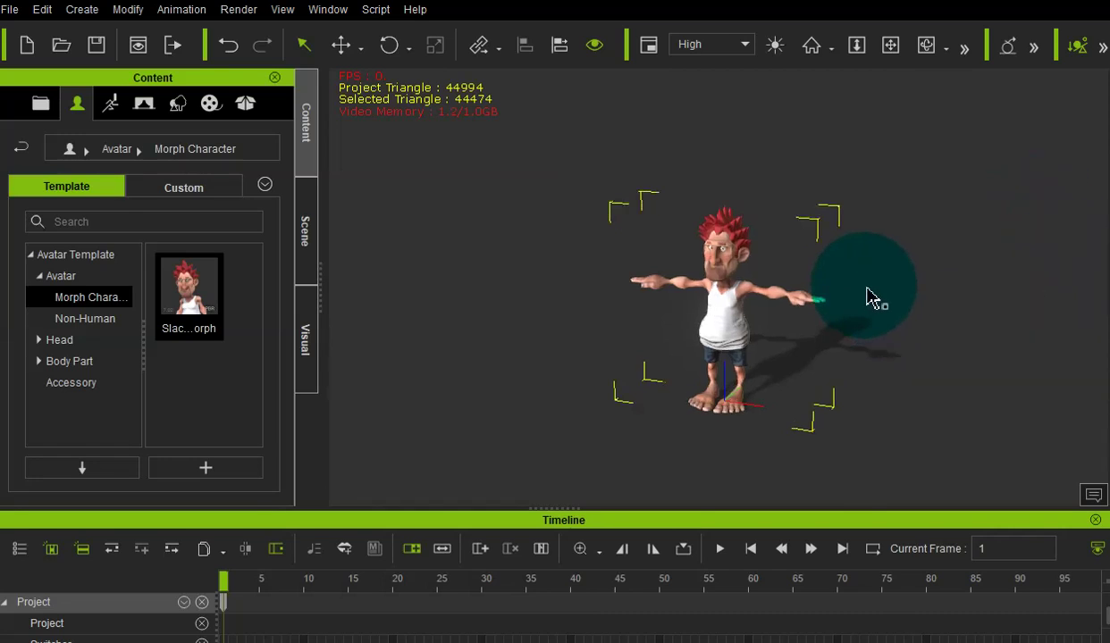
pyautogui.scroll(5, 857, 297)
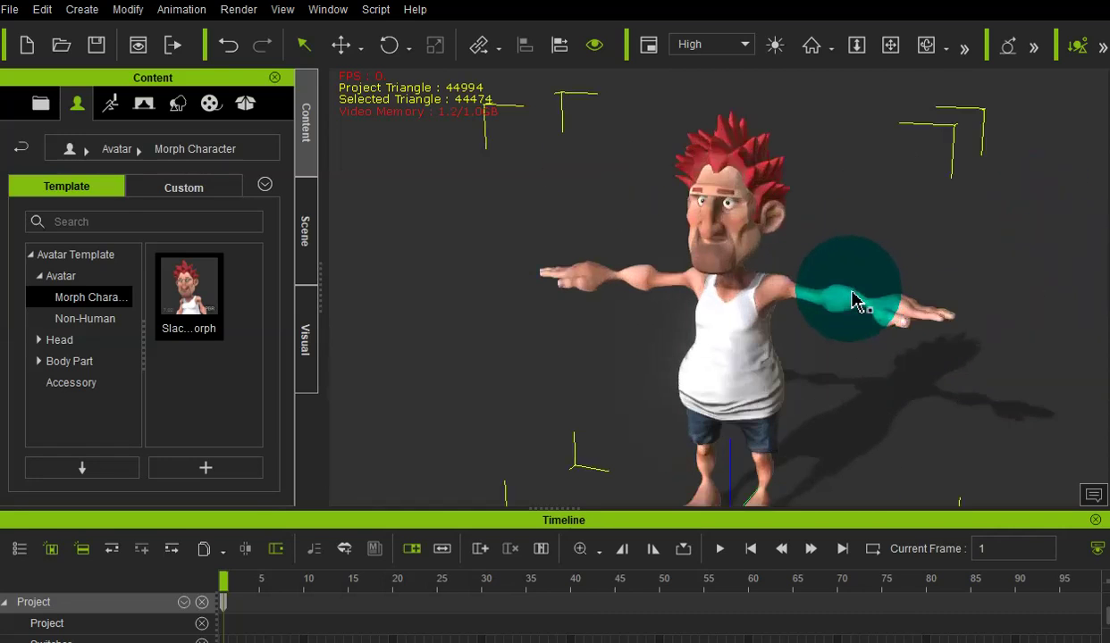
pyautogui.scroll(3, 855, 301)
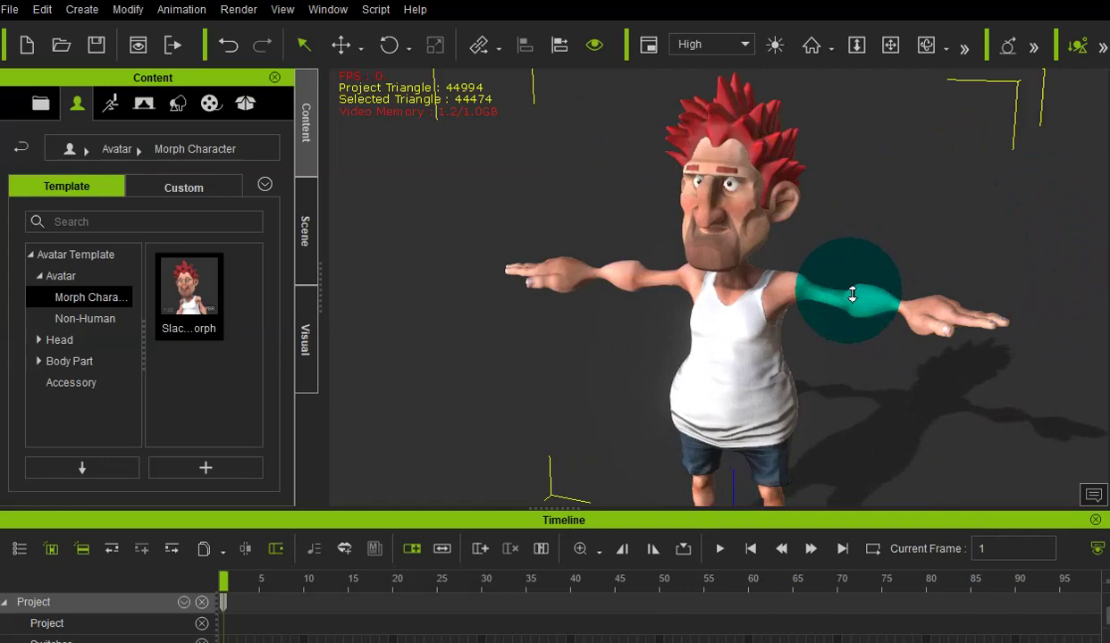
pyautogui.scroll(3, 851, 295)
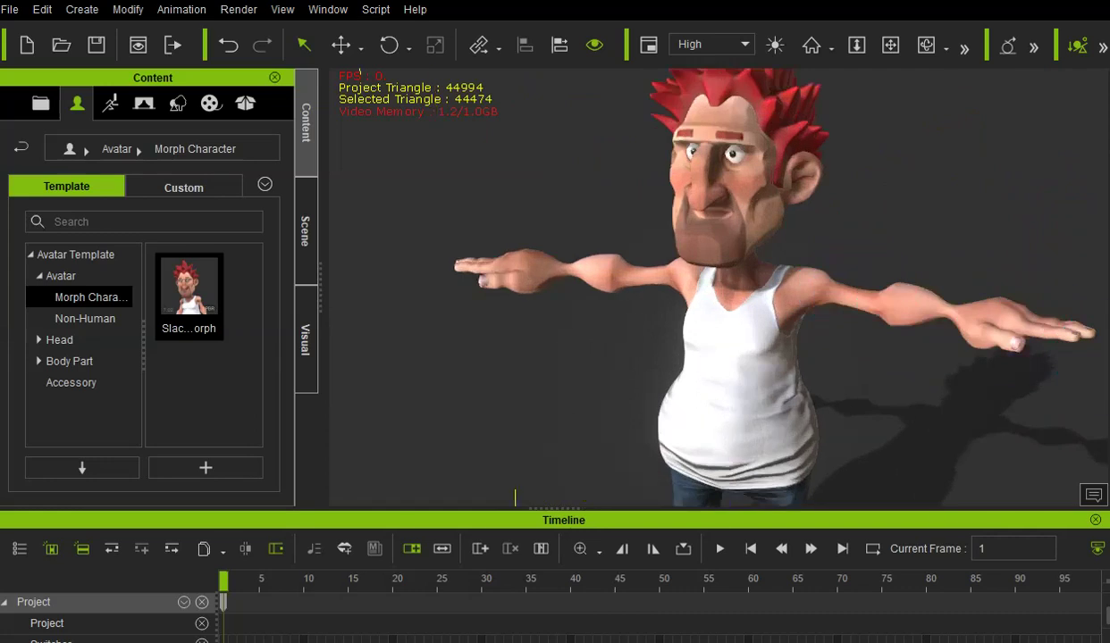
pyautogui.click(110, 104)
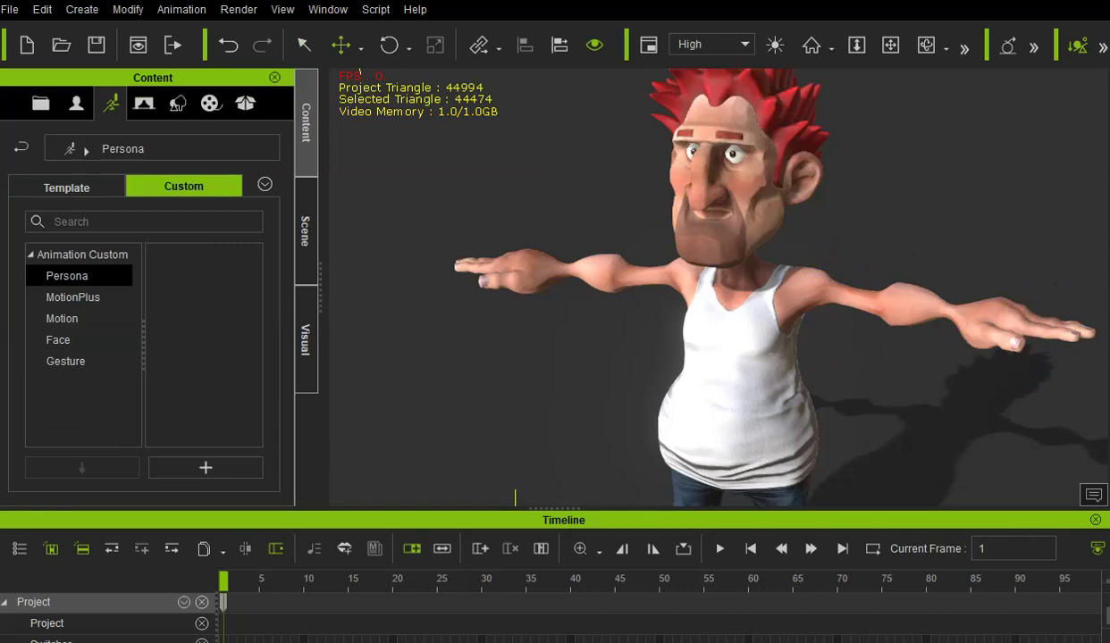
pyautogui.click(185, 17)
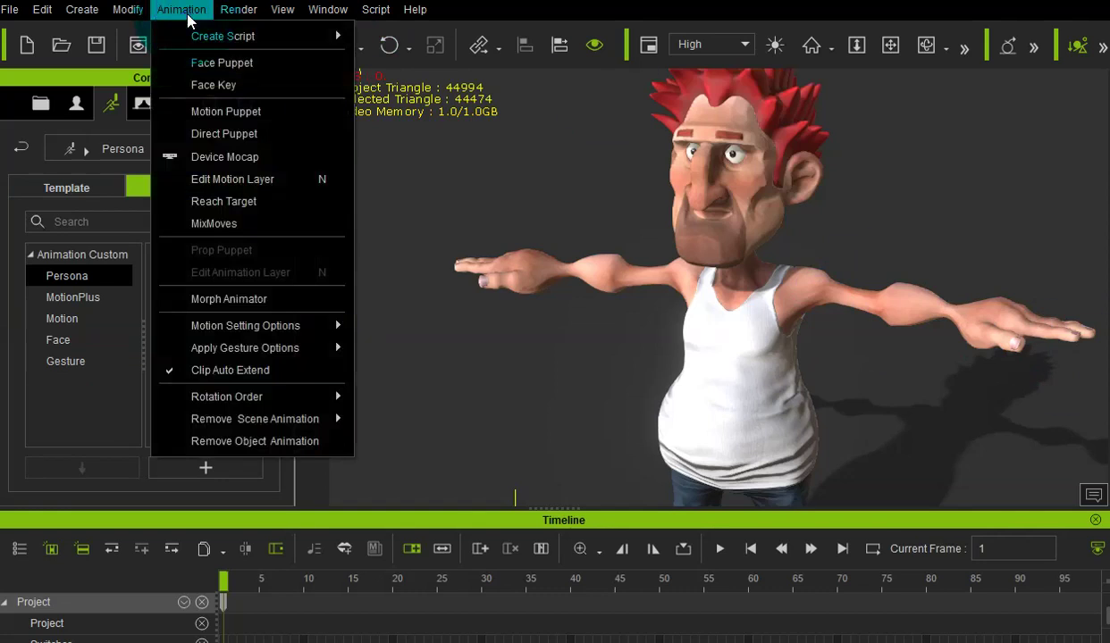
pyautogui.click(274, 298)
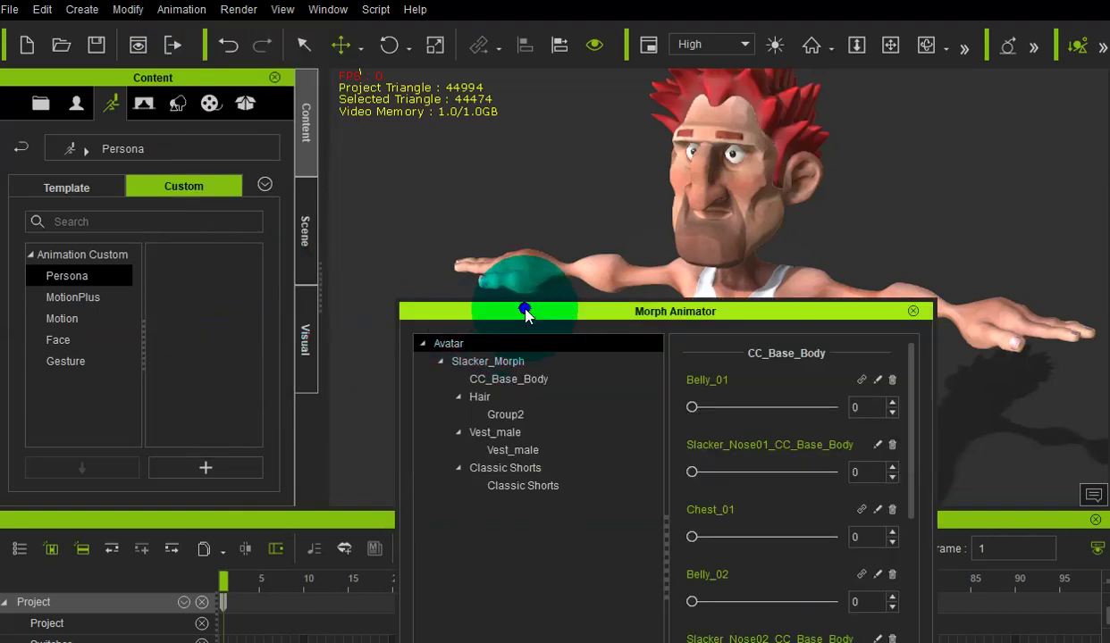
pyautogui.moveTo(525, 311); pyautogui.dragTo(146, 83)
# Examine the morph sliders offered for the character's hair, vest, shorts and CC_Base_Body, and close the Morph Animator
pyautogui.click(130, 185)
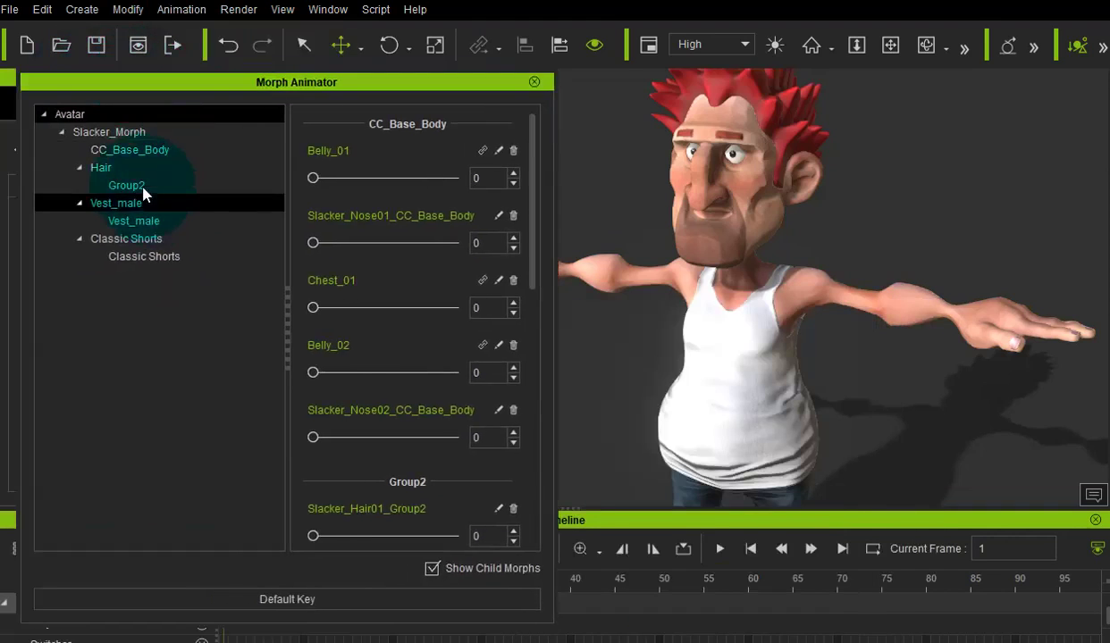
pyautogui.click(146, 239)
pyautogui.click(143, 223)
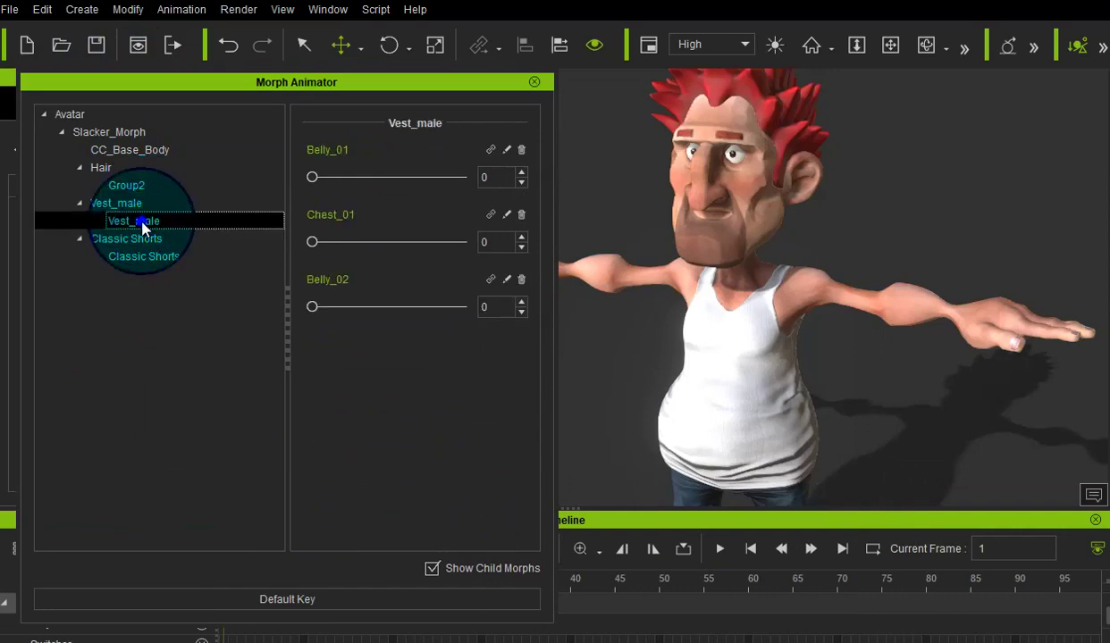
pyautogui.moveTo(311, 241); pyautogui.dragTo(156, 238)
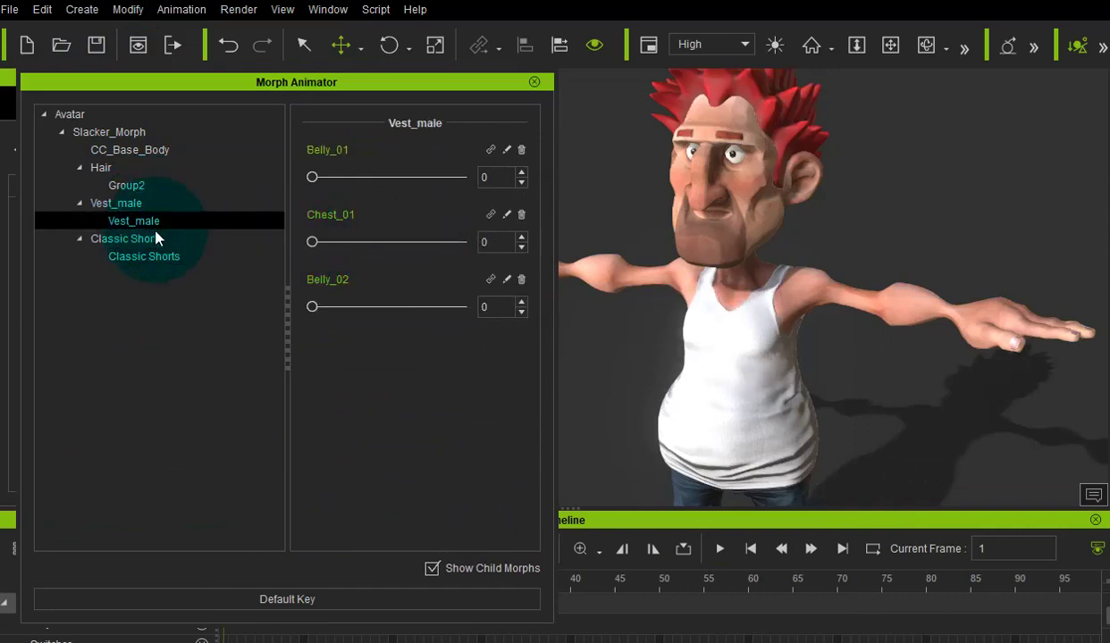
pyautogui.click(150, 253)
pyautogui.moveTo(312, 241); pyautogui.dragTo(213, 255)
pyautogui.click(100, 150)
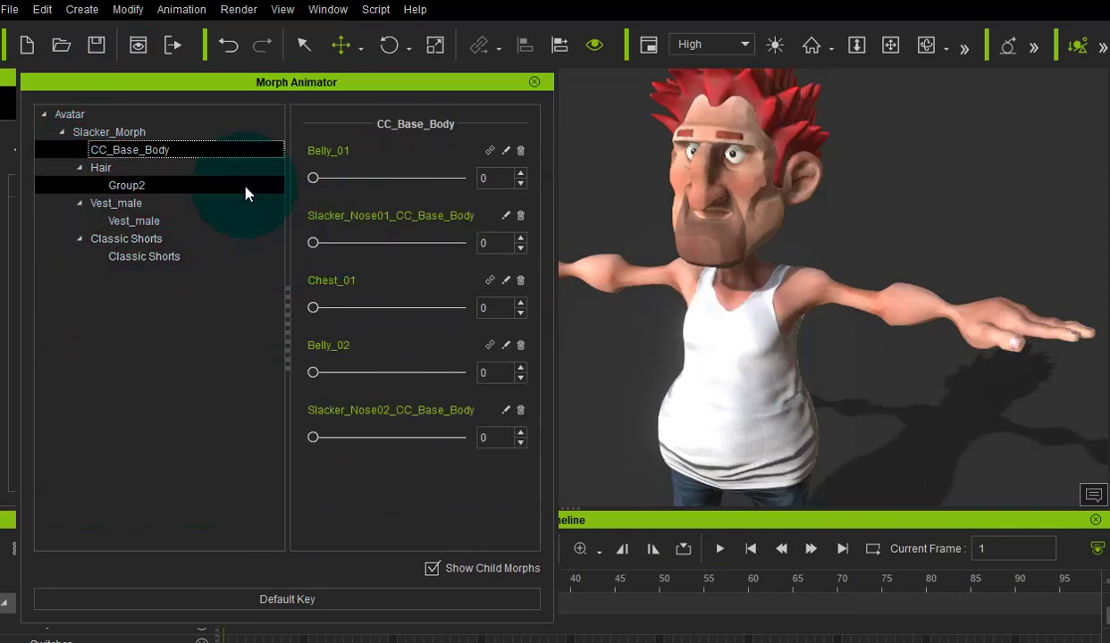
pyautogui.moveTo(313, 373); pyautogui.dragTo(165, 398)
pyautogui.moveTo(312, 437); pyautogui.dragTo(257, 461)
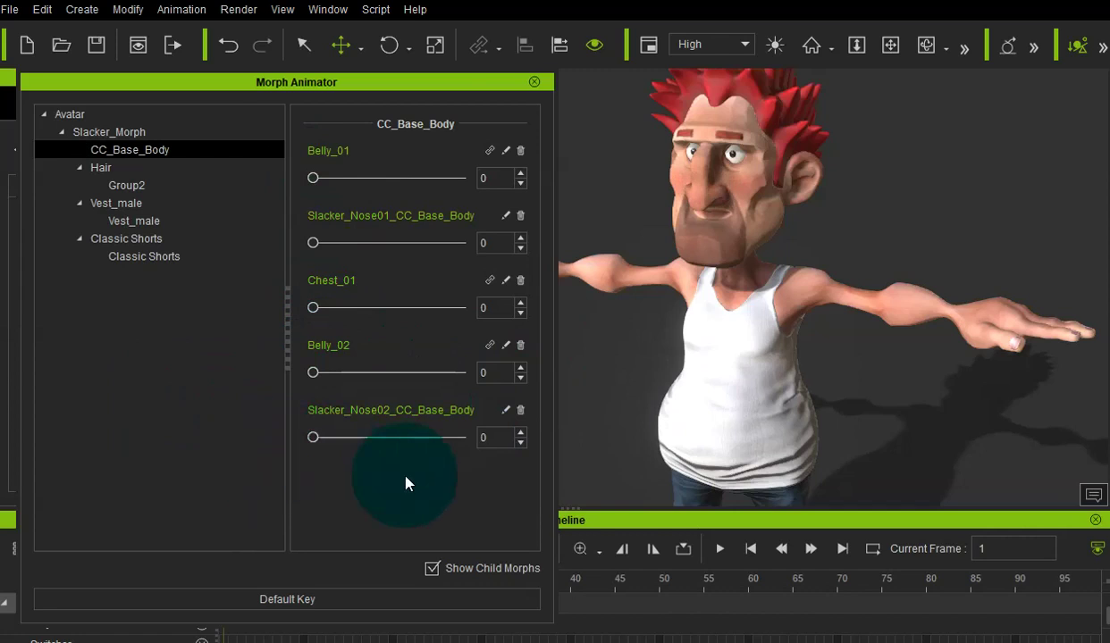
pyautogui.moveTo(390, 83); pyautogui.dragTo(825, 167)
pyautogui.click(826, 166)
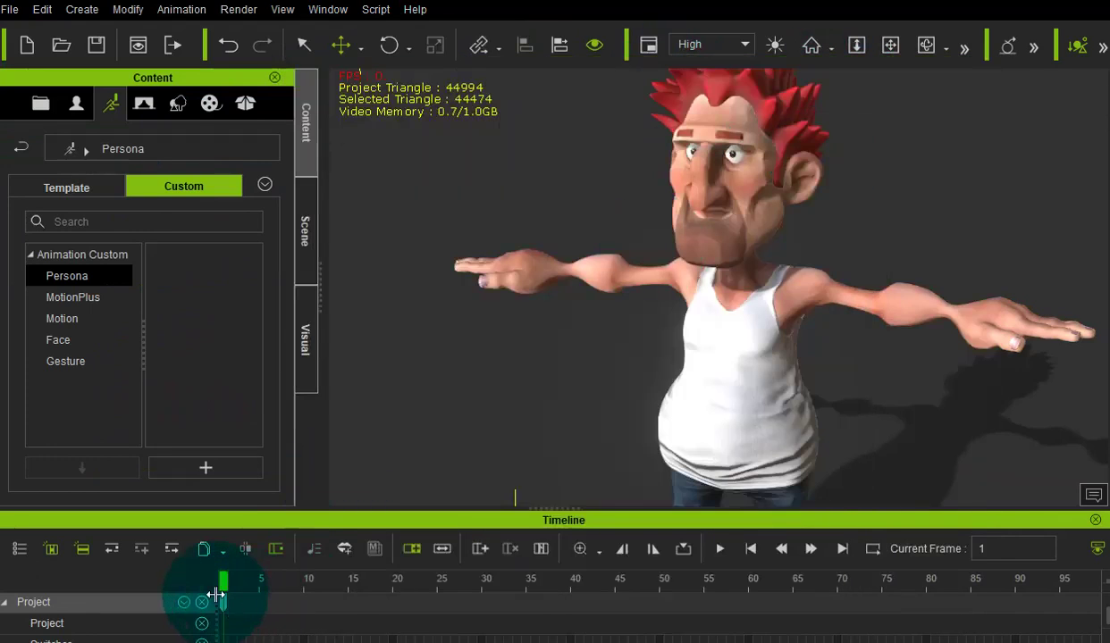
# Move the timeline playhead to frame 30 and reopen the Morph Animator for the whole avatar
pyautogui.moveTo(225, 608); pyautogui.dragTo(480, 605)
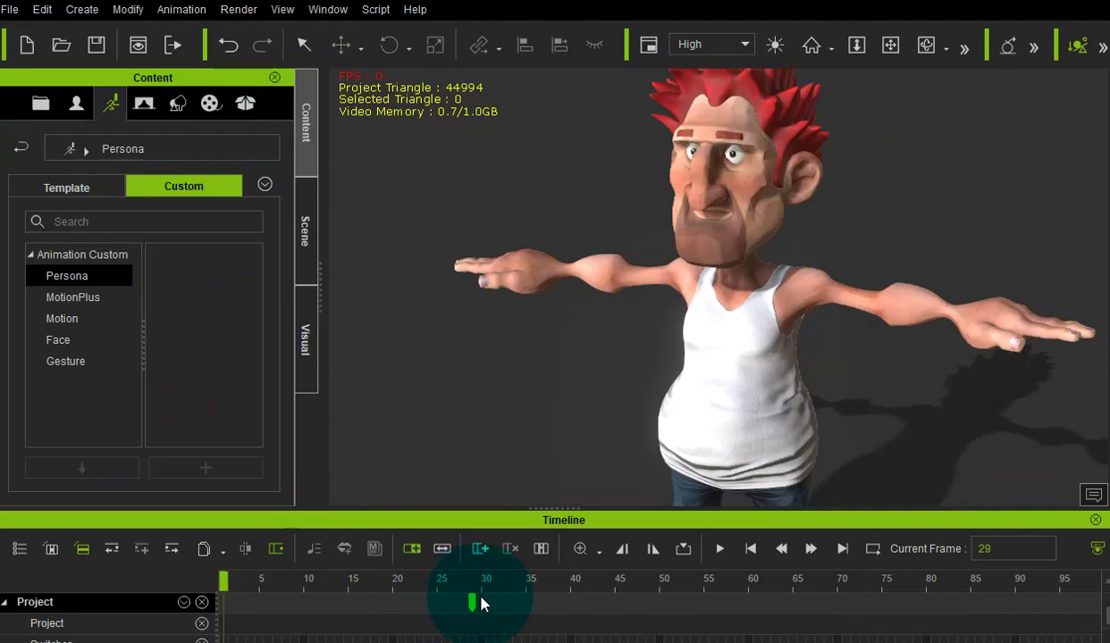
pyautogui.click(169, 9)
pyautogui.moveTo(137, 15)
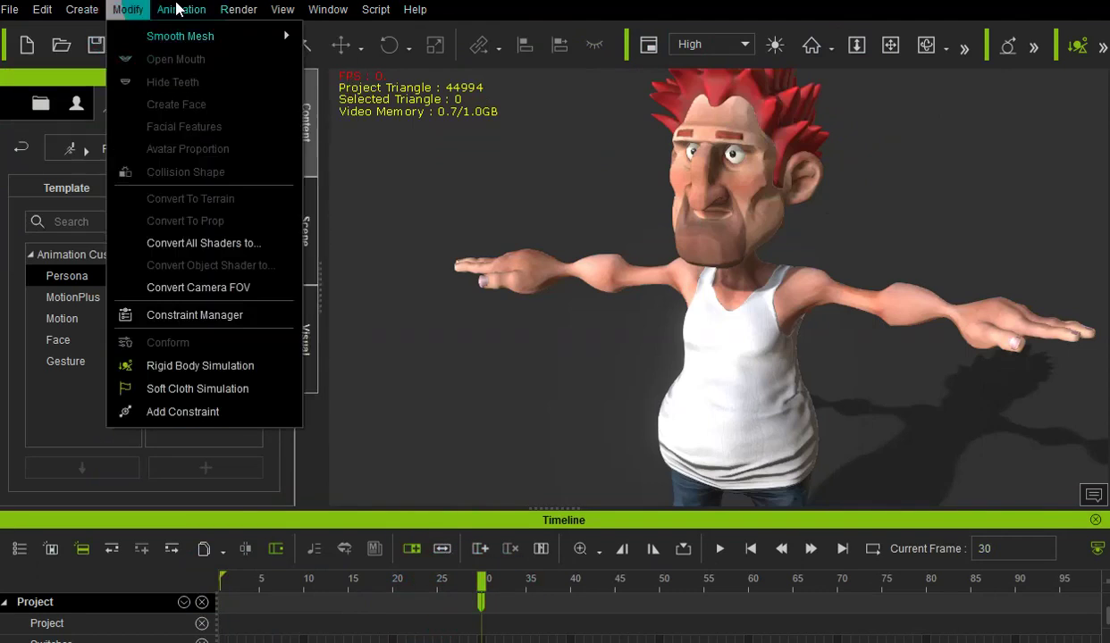
pyautogui.moveTo(176, 9)
pyautogui.moveTo(287, 362)
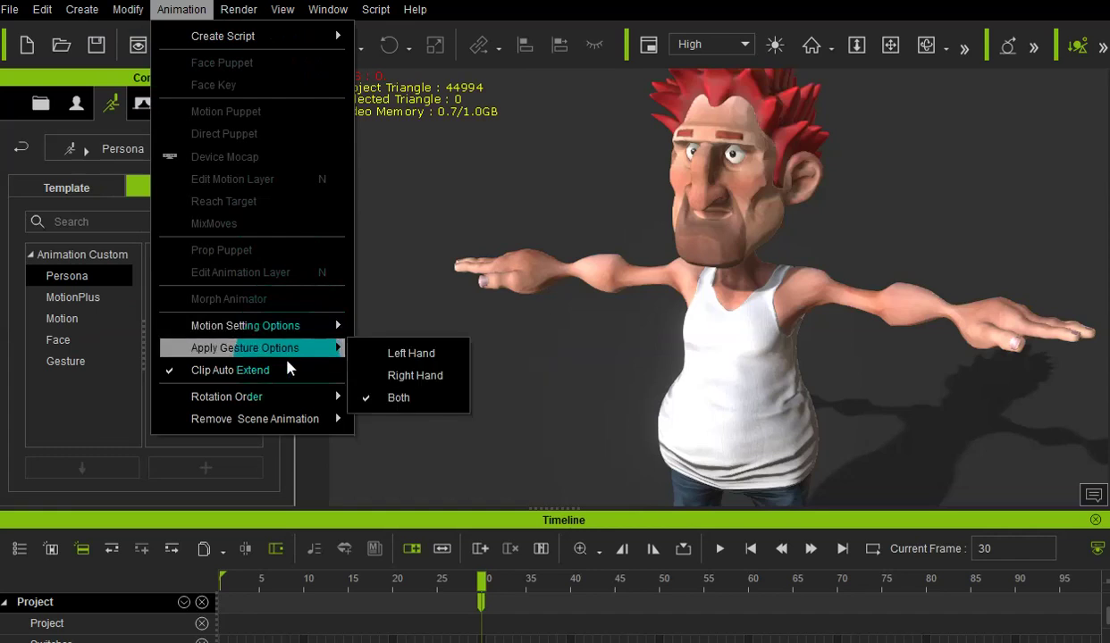
pyautogui.click(258, 301)
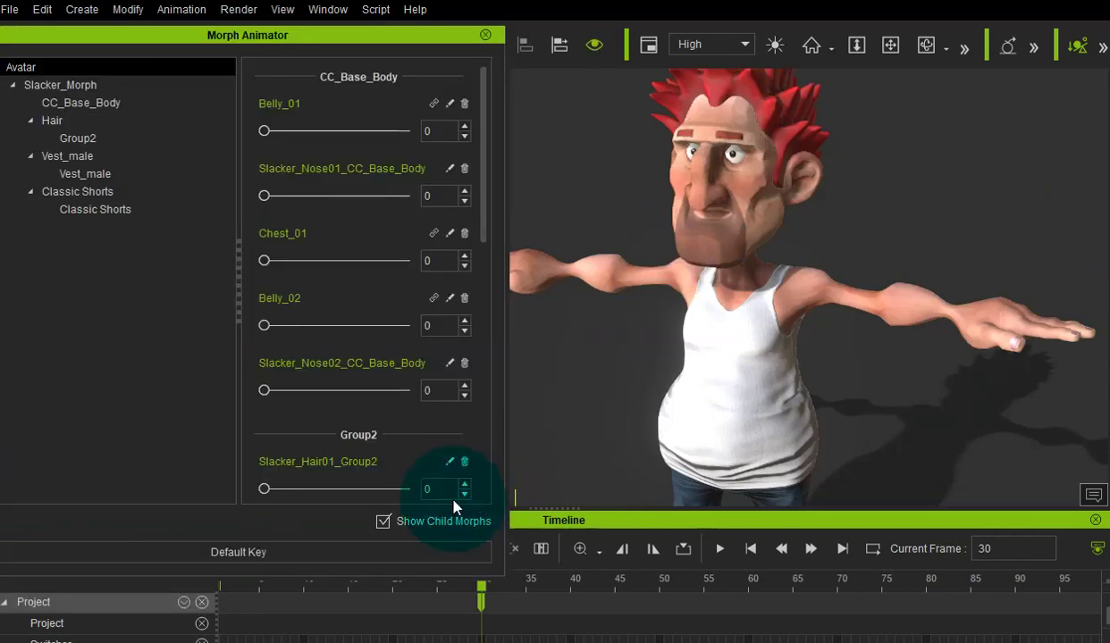
pyautogui.moveTo(100, 41); pyautogui.dragTo(155, 94)
pyautogui.click(156, 100)
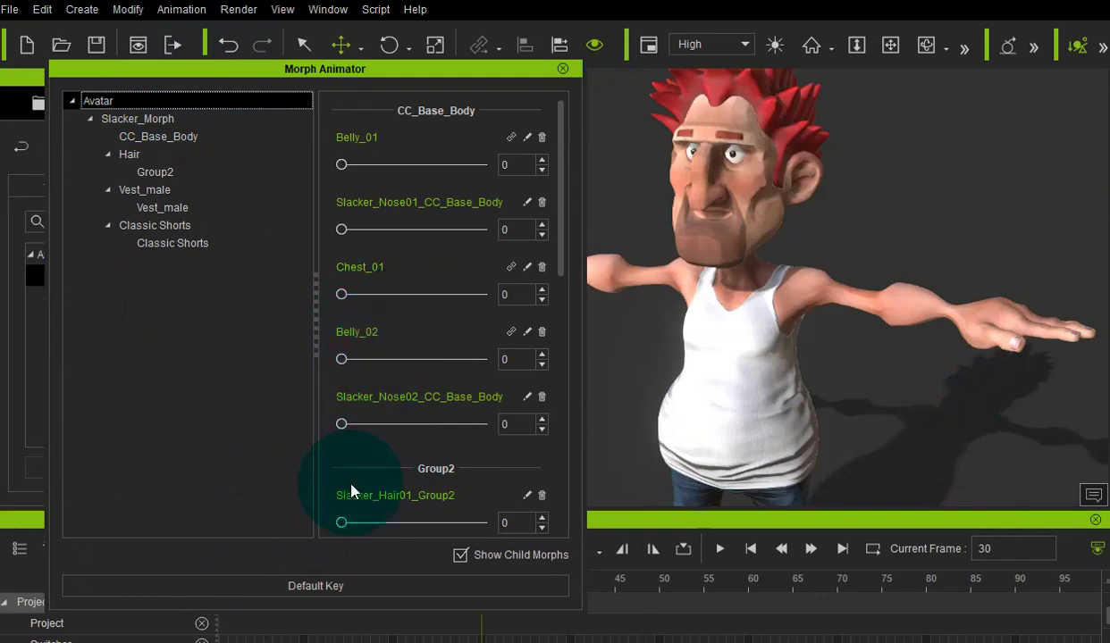
# Set the Slacker_Hair01_Group2 morph to 100 at frame 30 and close the Morph Animator
pyautogui.moveTo(342, 522); pyautogui.dragTo(435, 521)
pyautogui.moveTo(306, 520); pyautogui.dragTo(811, 461)
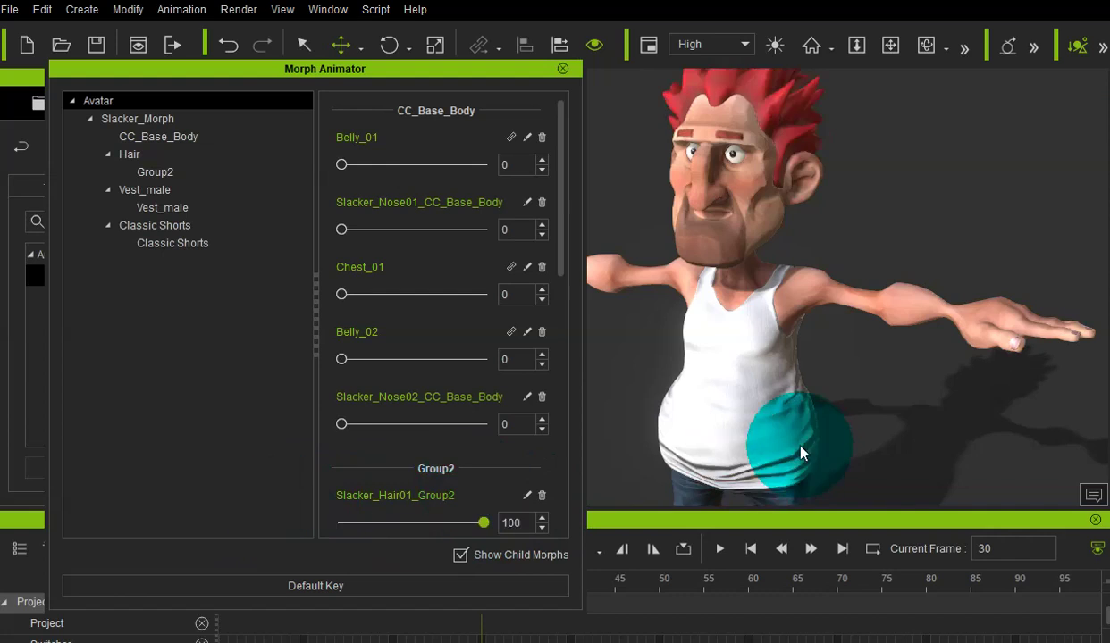
pyautogui.scroll(-3, 540, 455)
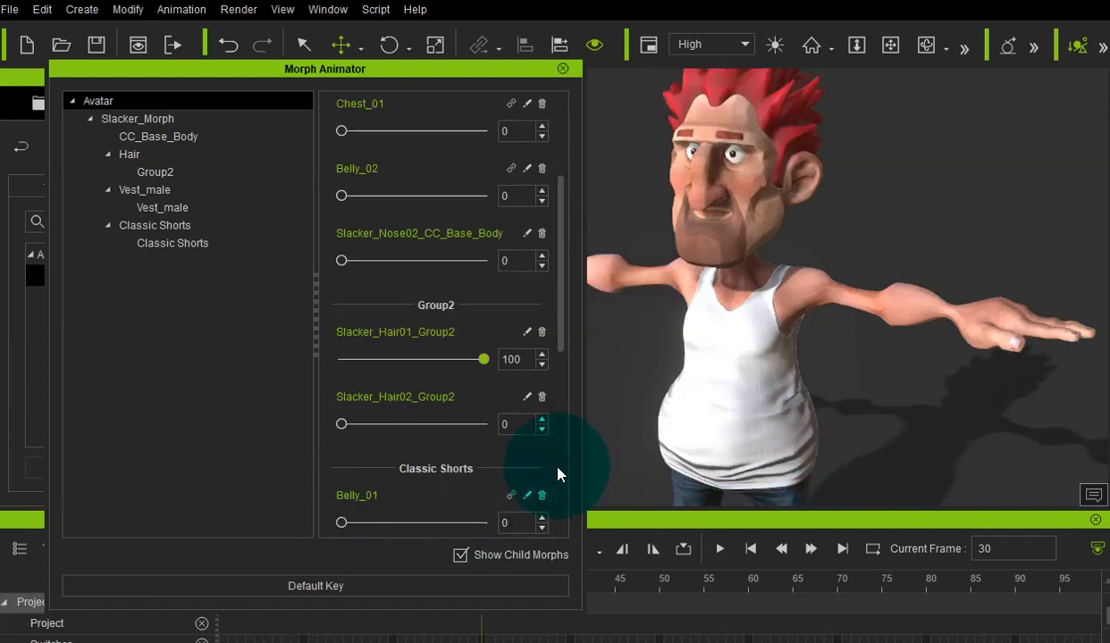
pyautogui.click(562, 69)
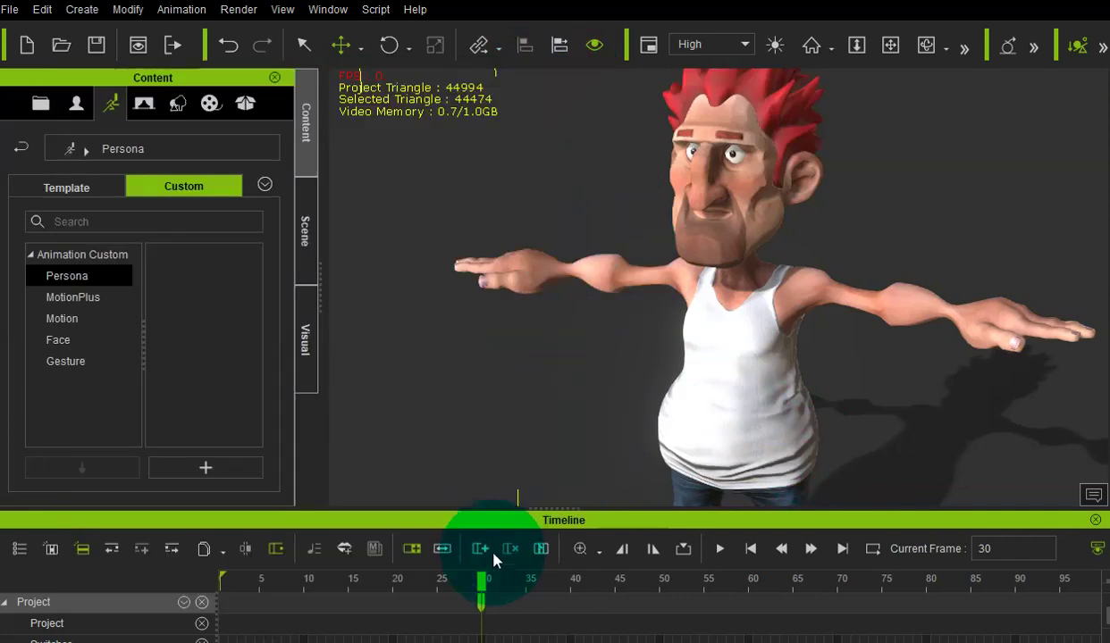
# Move the timeline playhead to frame 15, reopen the Morph Animator and move its window clear of the character
pyautogui.moveTo(483, 582); pyautogui.dragTo(365, 582)
pyautogui.moveTo(128, 602); pyautogui.dragTo(349, 591)
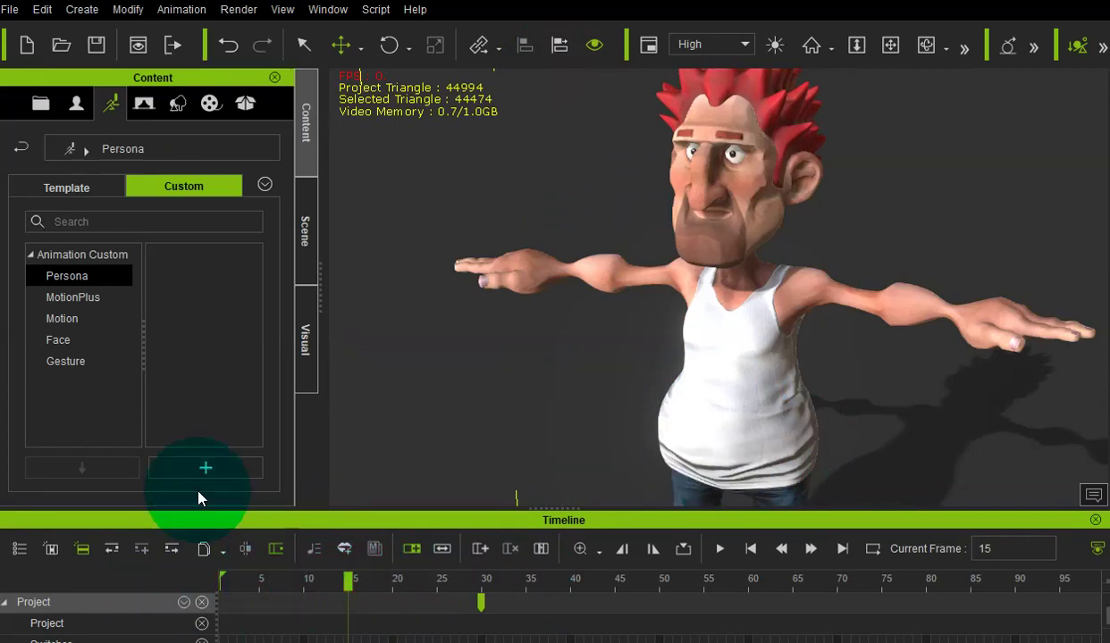
pyautogui.click(141, 11)
pyautogui.click(181, 10)
pyautogui.click(249, 309)
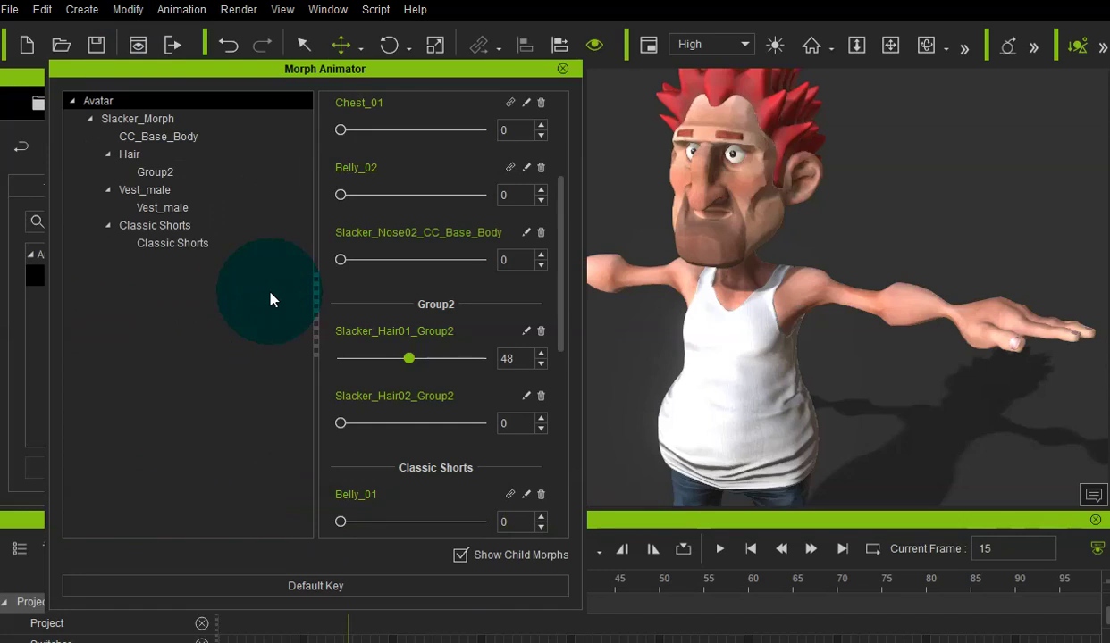
pyautogui.click(291, 134)
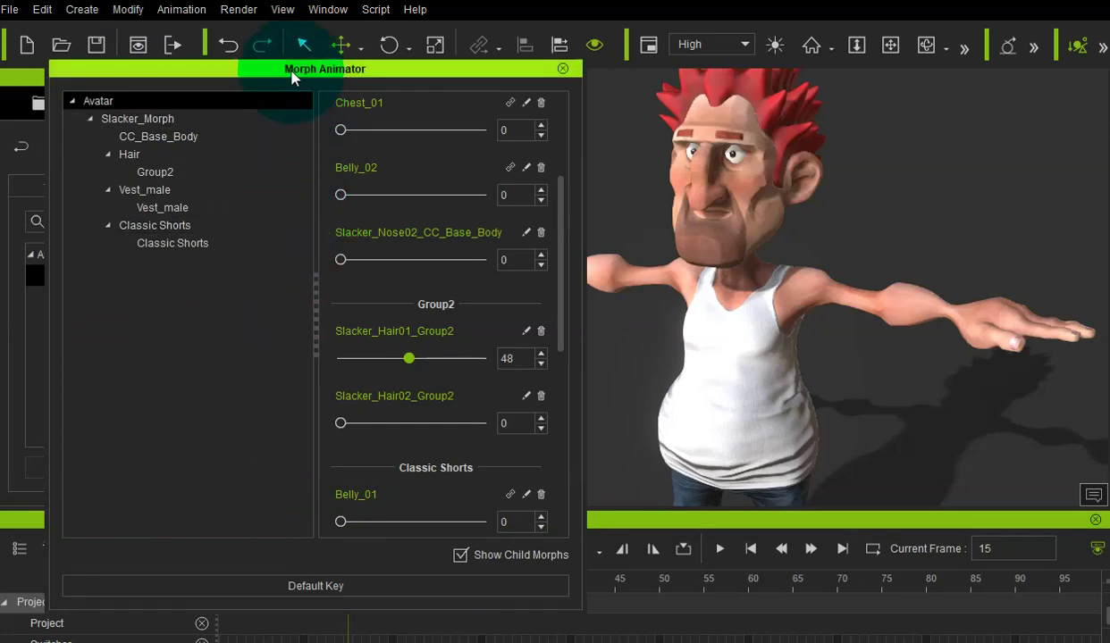
pyautogui.moveTo(226, 68); pyautogui.dragTo(263, 46)
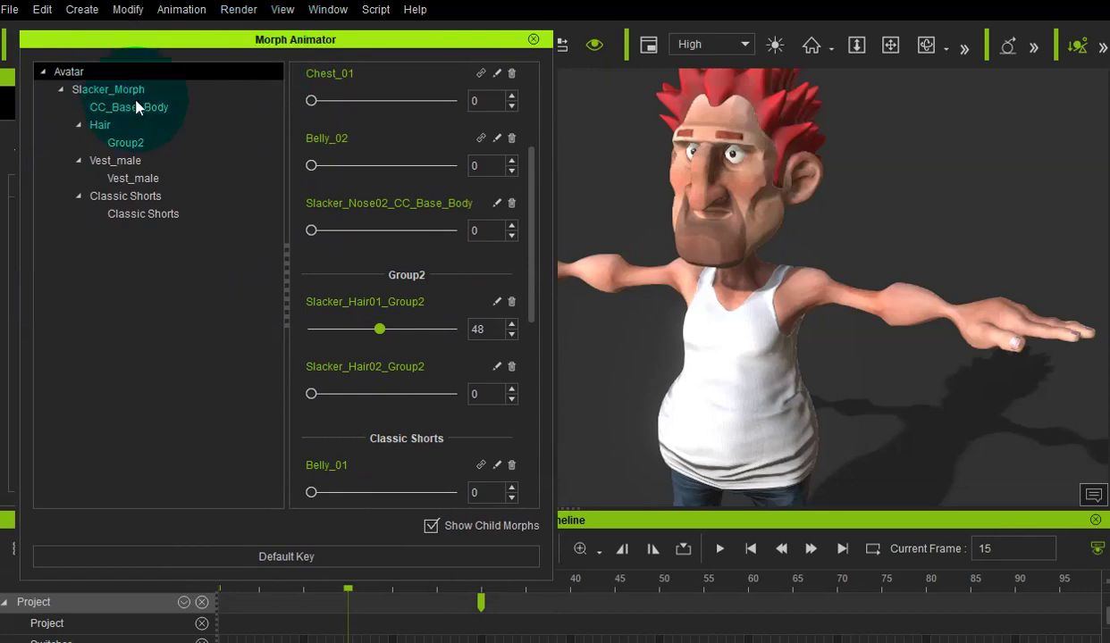
# In the hair's Group2 morphs, set Slacker_Hair01_Group2 to 0 and Slacker_Hair02_Group2 to 100 at frame 15
pyautogui.click(140, 147)
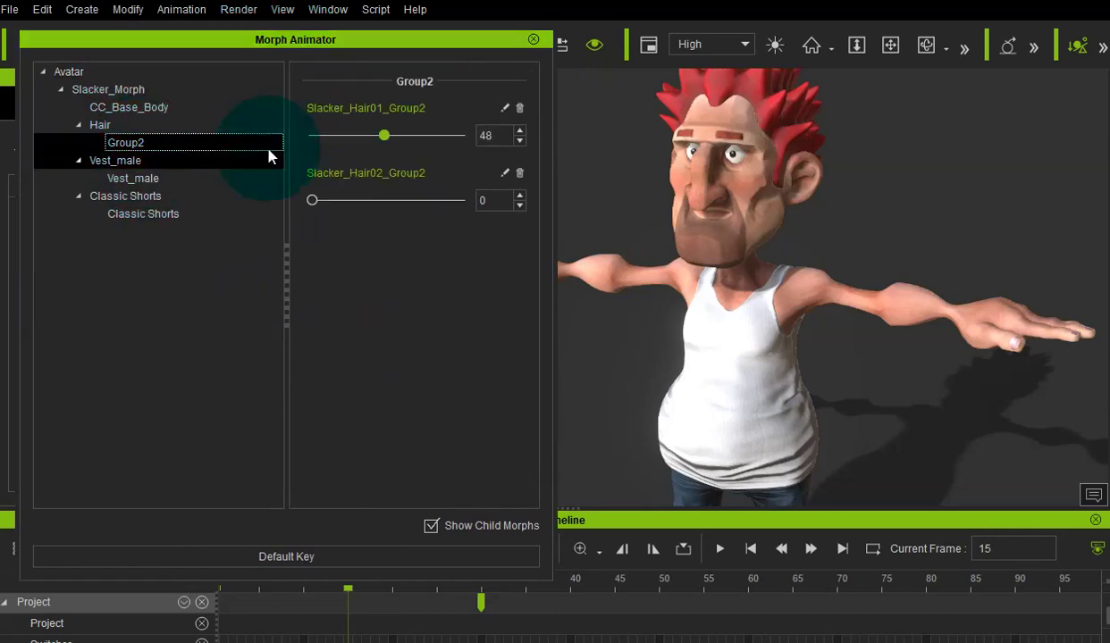
pyautogui.click(384, 136)
pyautogui.moveTo(383, 136); pyautogui.dragTo(294, 127)
pyautogui.click(312, 201)
pyautogui.moveTo(312, 201); pyautogui.dragTo(525, 188)
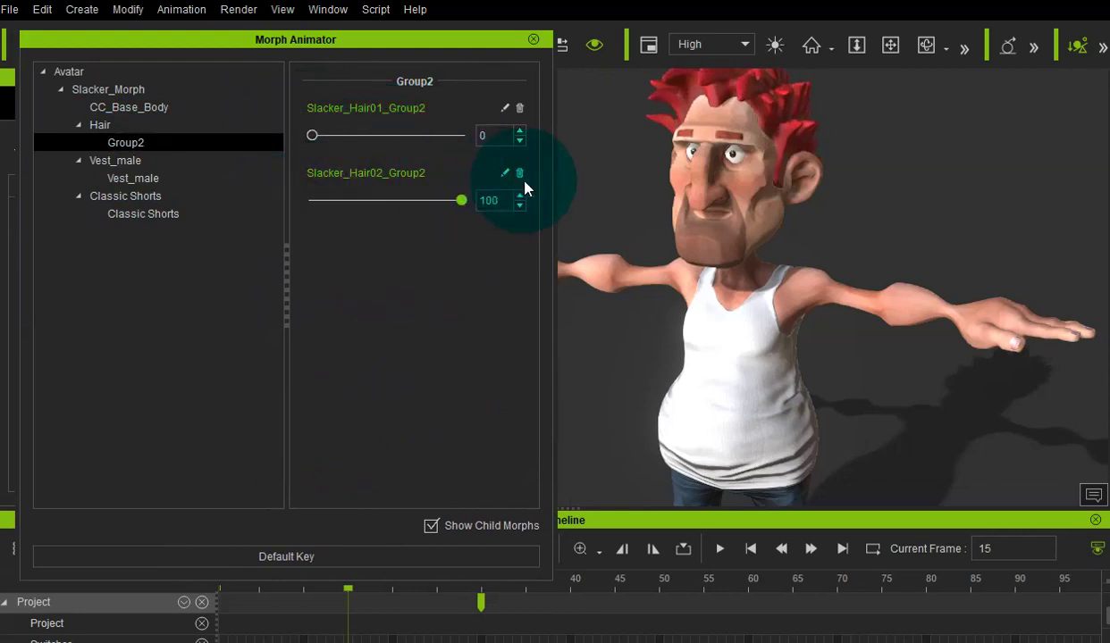
# Using the Vest_male and Classic Shorts morphs, set Belly_02 to 100 and Belly_01 to about 58, returning Chest_01 to 0 after trying it
pyautogui.click(139, 178)
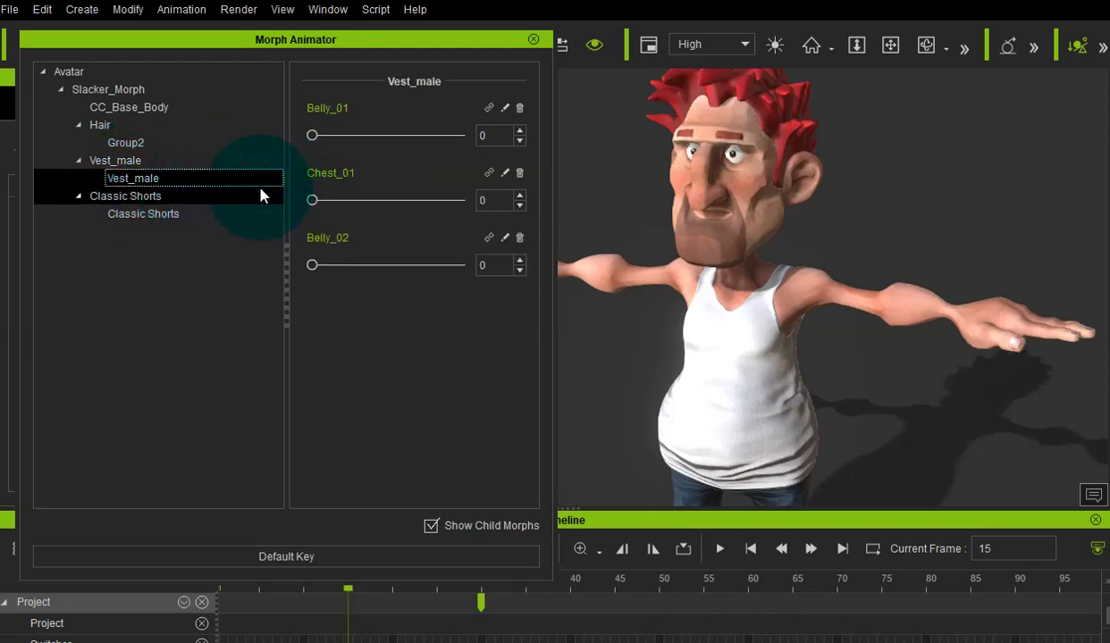
pyautogui.click(312, 201)
pyautogui.moveTo(312, 201); pyautogui.dragTo(241, 193)
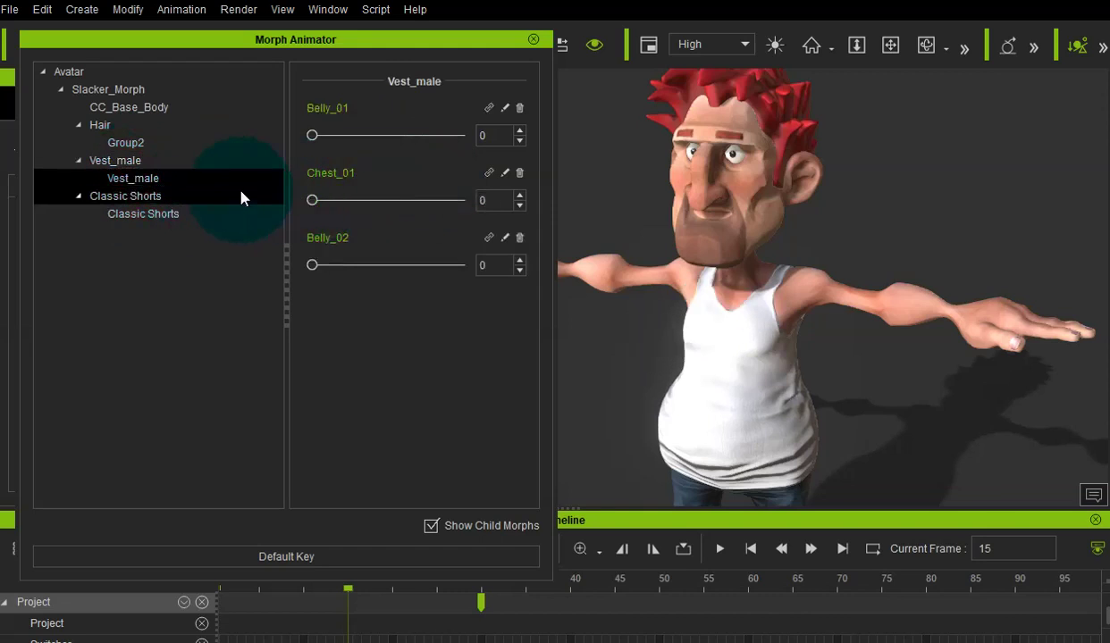
pyautogui.moveTo(312, 265); pyautogui.dragTo(447, 263)
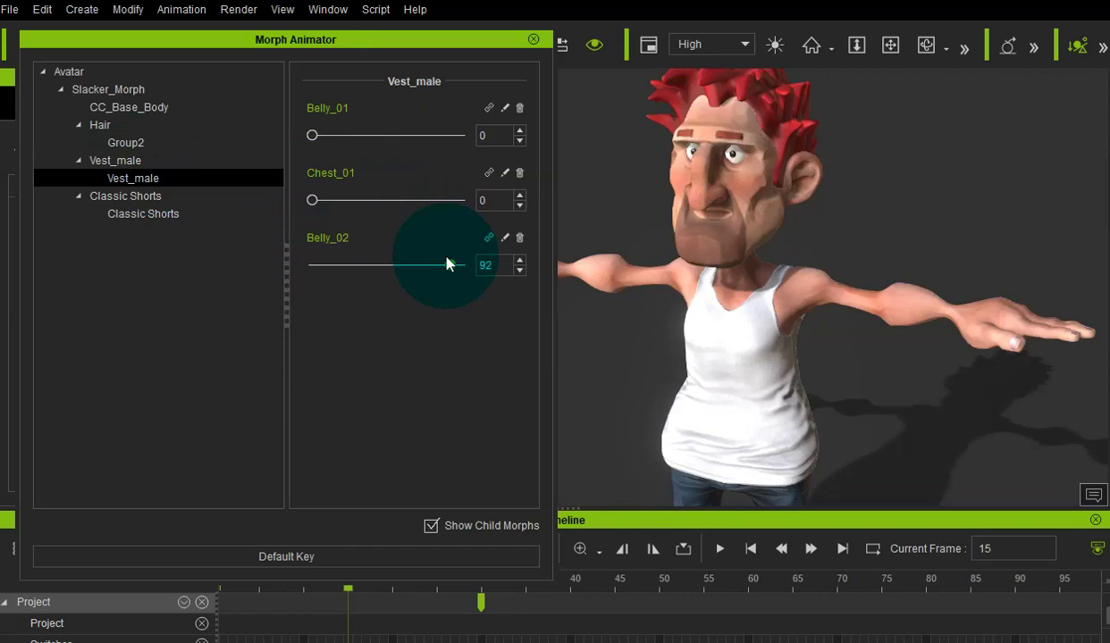
pyautogui.click(111, 214)
pyautogui.moveTo(451, 264)
pyautogui.mouseDown()
pyautogui.moveTo(307, 263)
pyautogui.moveTo(466, 264)
pyautogui.mouseUp()
pyautogui.moveTo(311, 199); pyautogui.dragTo(31, 195)
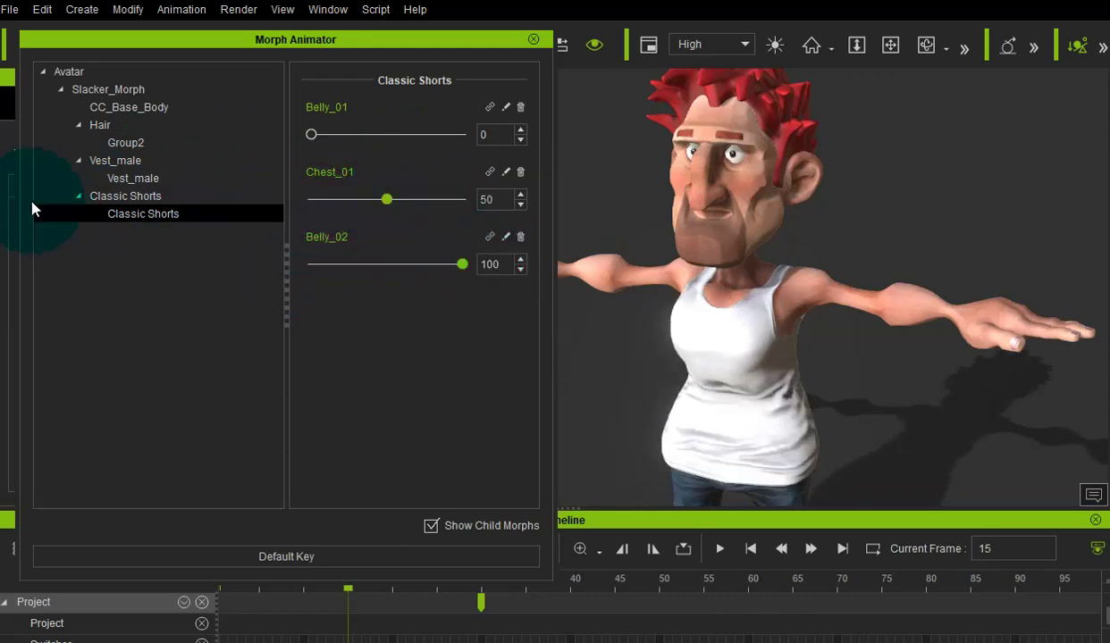
pyautogui.moveTo(309, 141); pyautogui.dragTo(393, 149)
# Set the CC_Base_Body Belly_01 morph to 70 in the whole avatar's morph list and close the Morph Animator
pyautogui.click(138, 89)
pyautogui.click(111, 71)
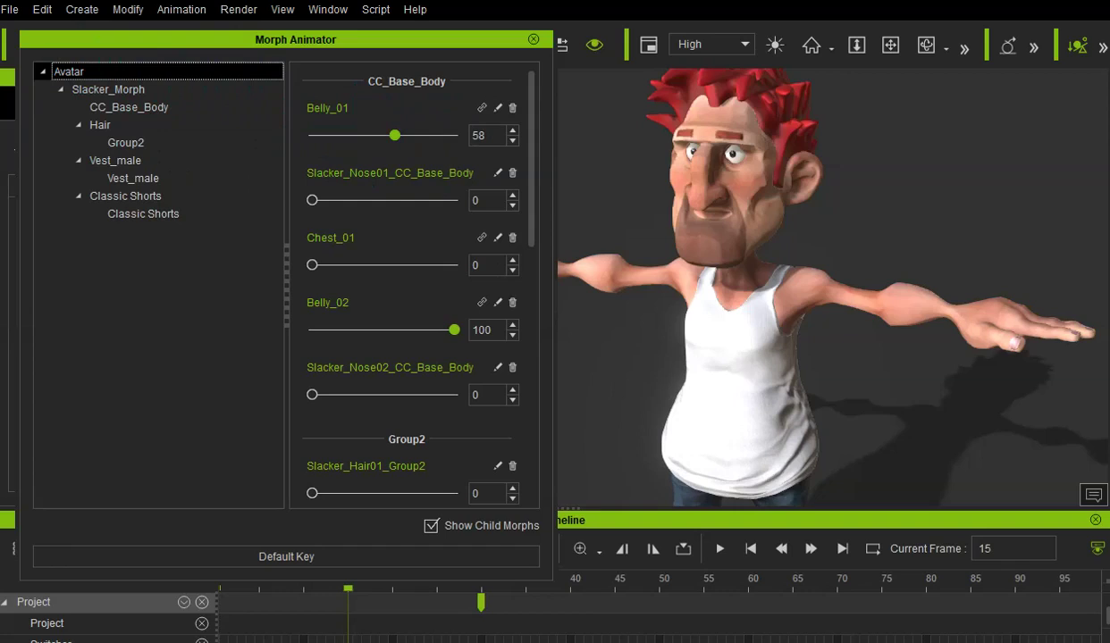
pyautogui.click(483, 134)
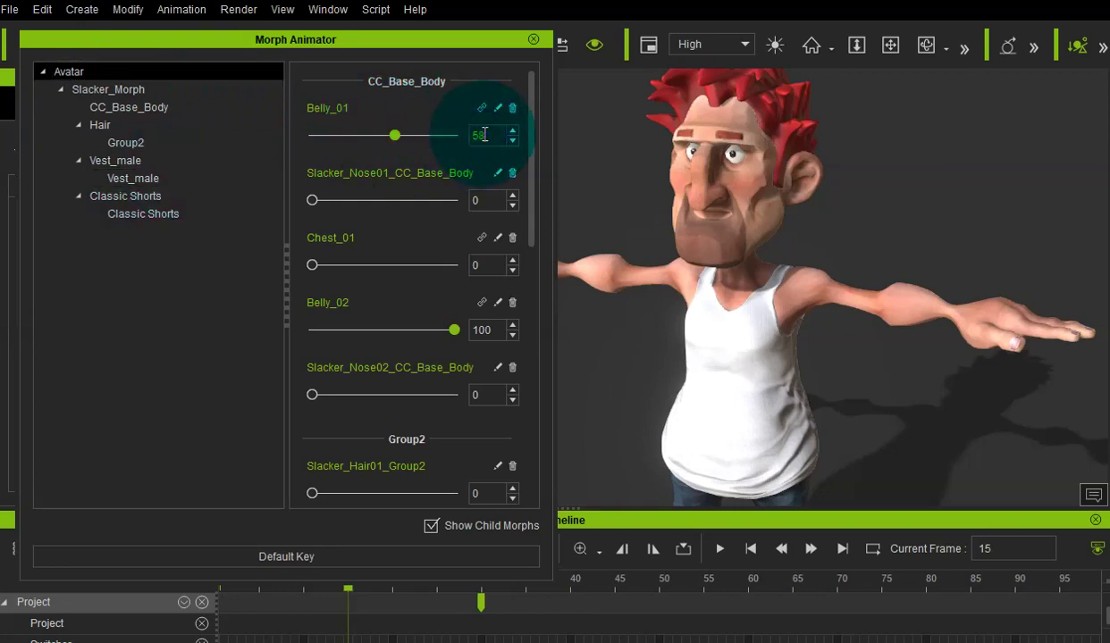
pyautogui.click(701, 243)
pyautogui.moveTo(484, 134); pyautogui.dragTo(437, 139)
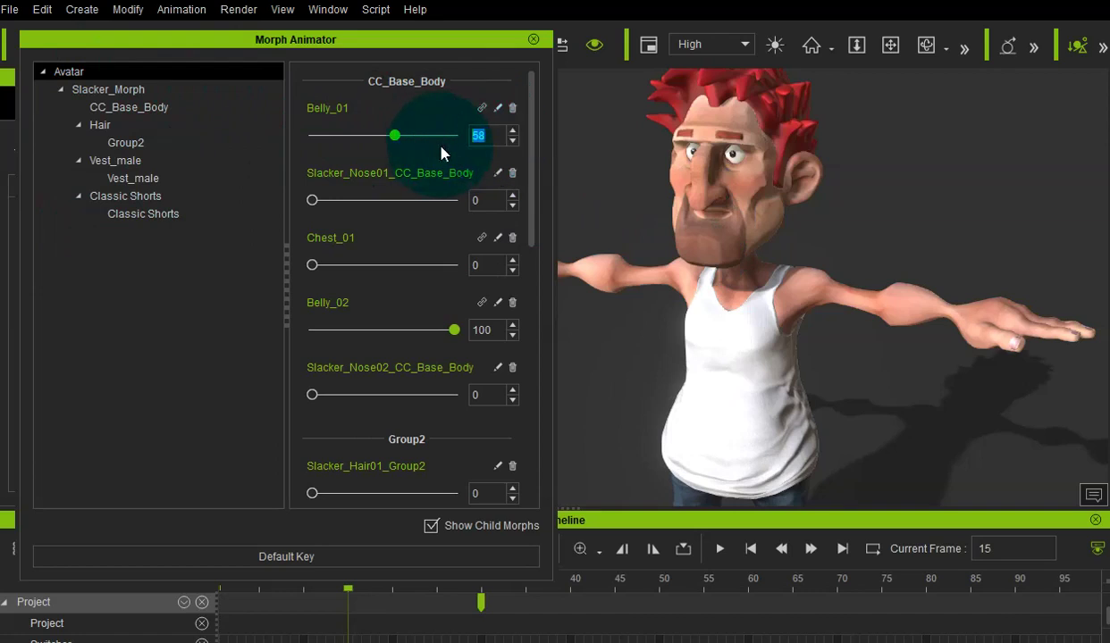
pyautogui.write('70')
pyautogui.click(483, 200)
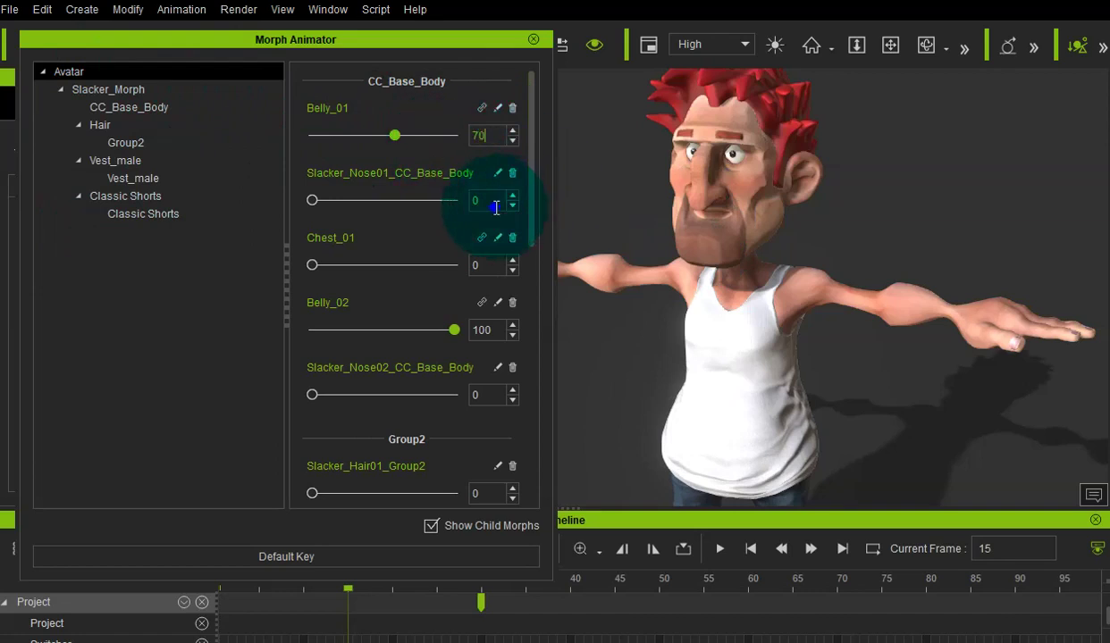
pyautogui.click(487, 265)
pyautogui.click(486, 263)
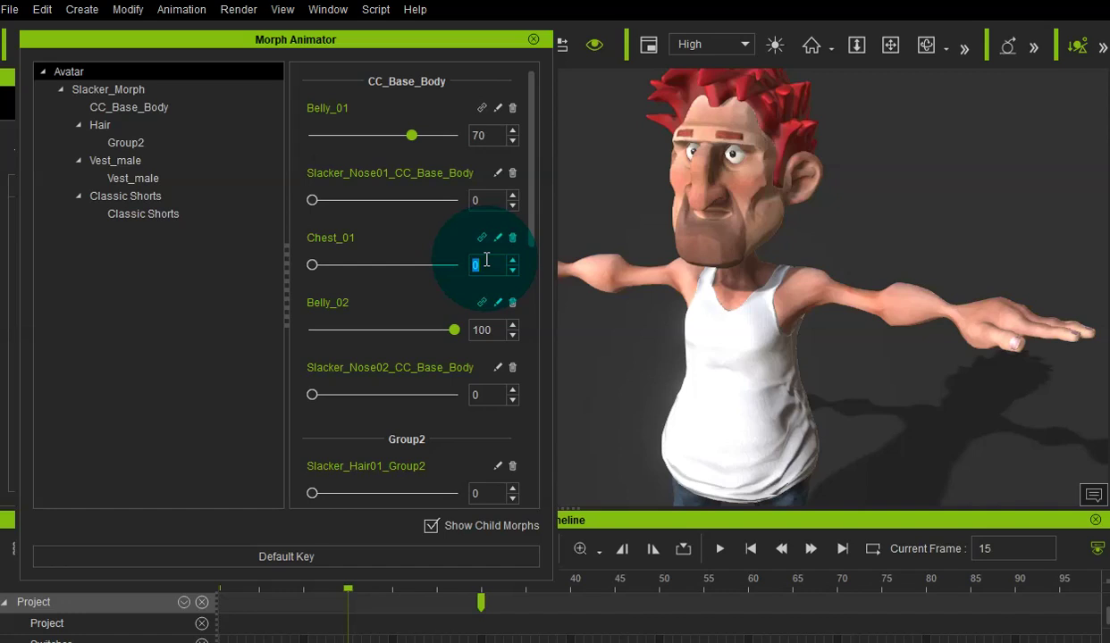
pyautogui.click(533, 40)
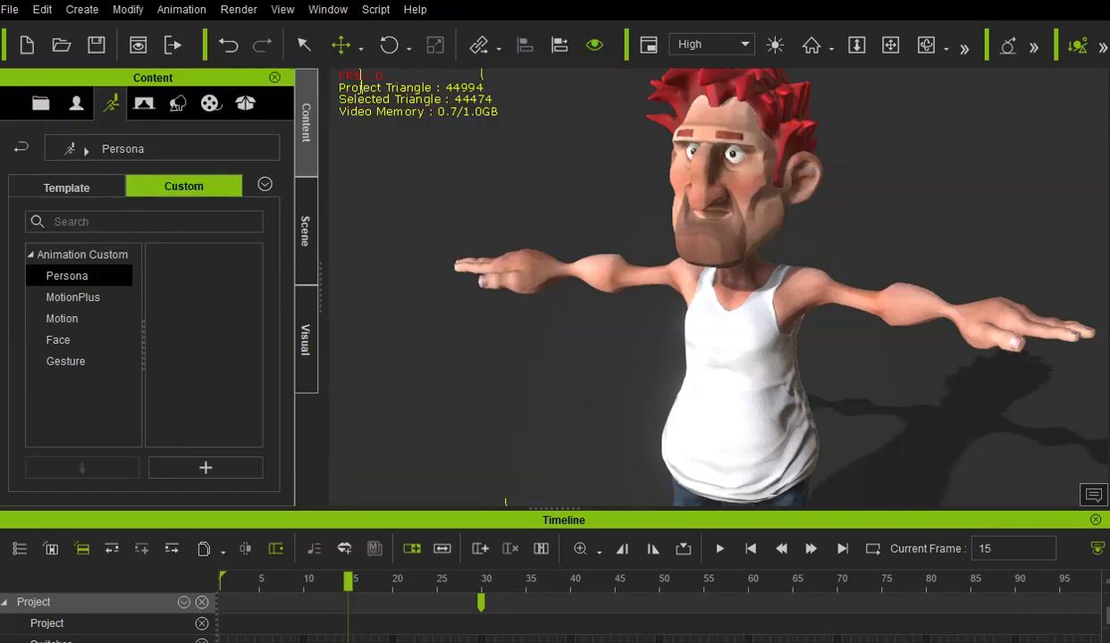